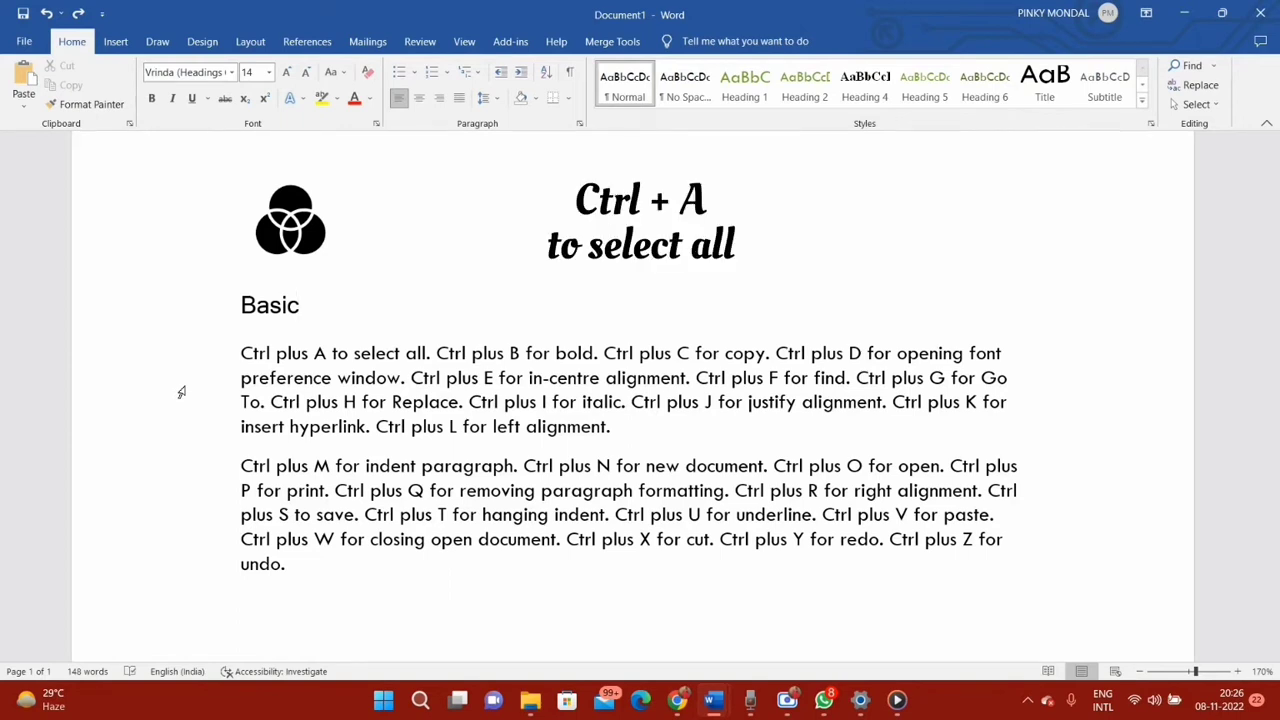
Select the "Basic" heading and make it bold
{"action": "key", "text": "ctrl+a"}
{"action": "left_click", "coordinate": [204, 303]}
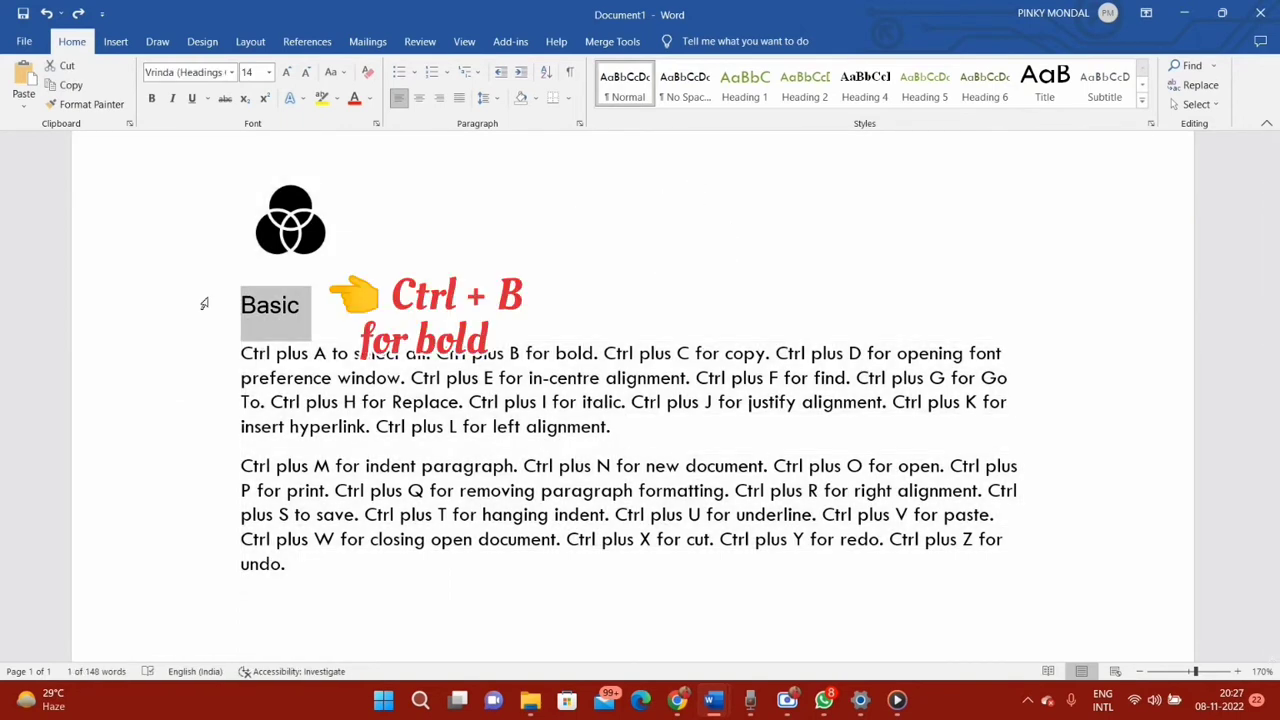
{"action": "key", "text": "ctrl+b"}
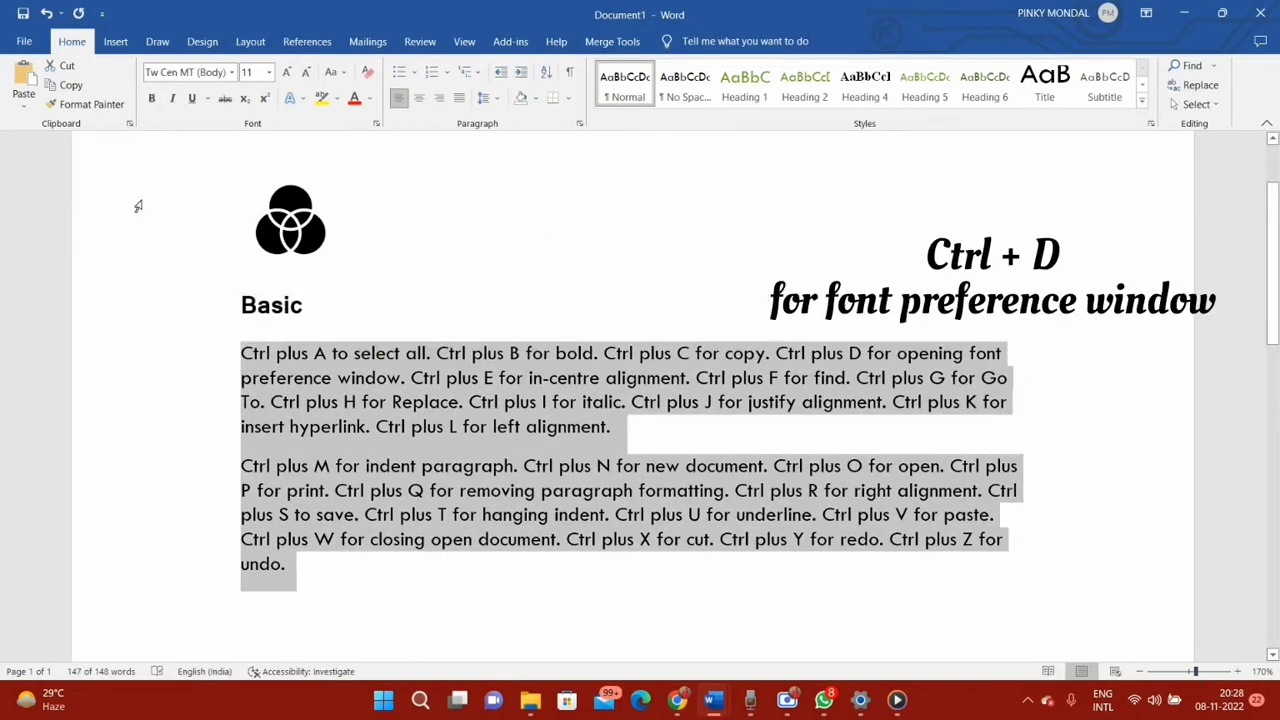
Open the font settings for the two body paragraphs, dismiss them without changes, and centre-align the paragraphs
{"action": "key", "text": "ctrl+d"}
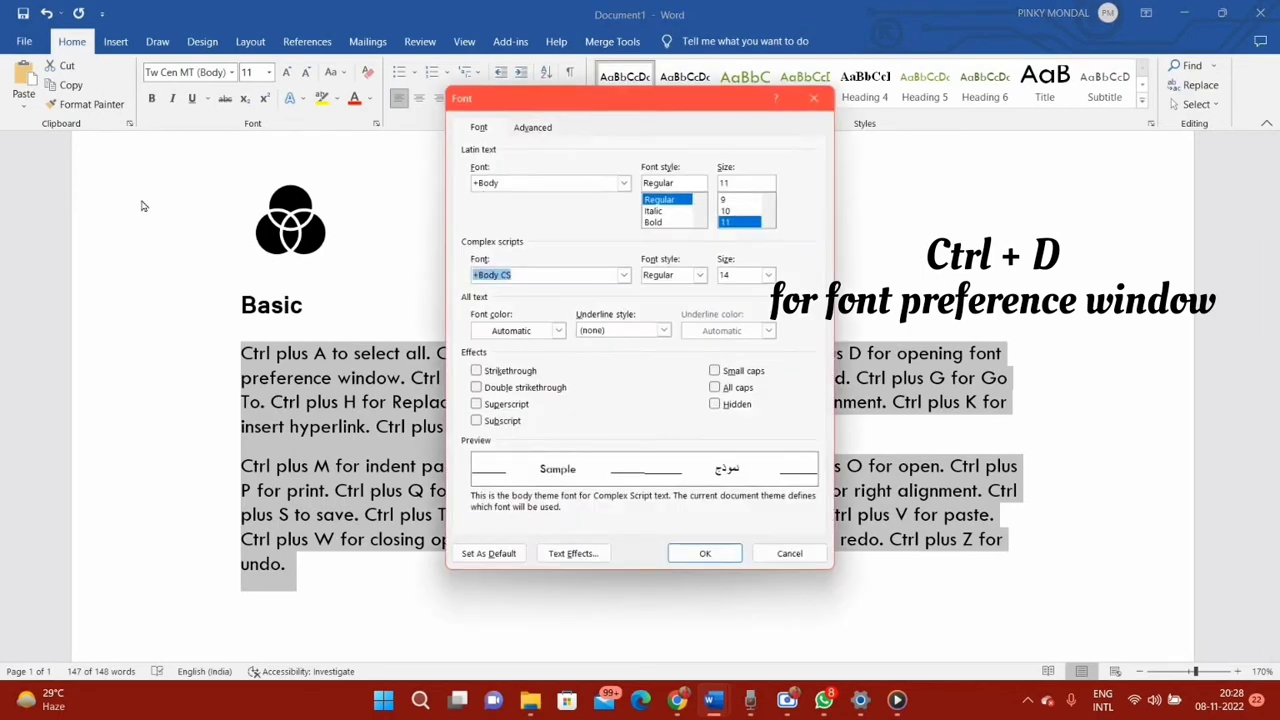
{"action": "left_click", "coordinate": [828, 97]}
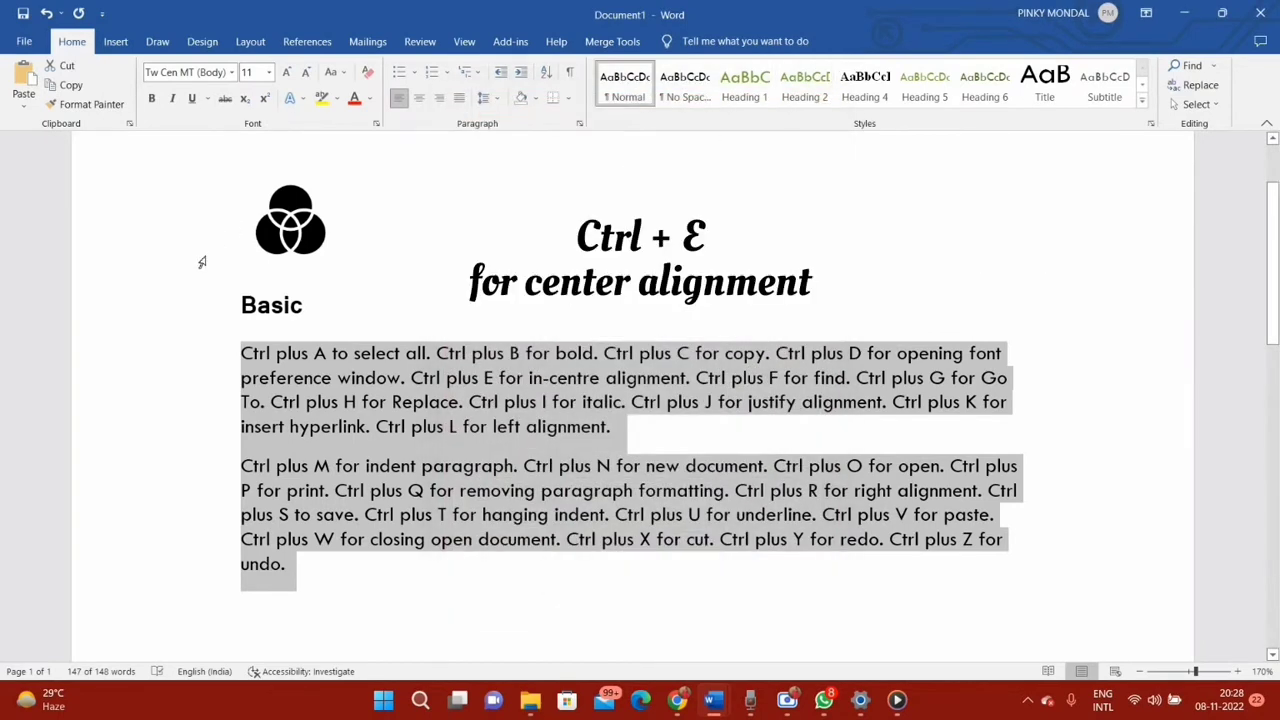
{"action": "key", "text": "ctrl+e"}
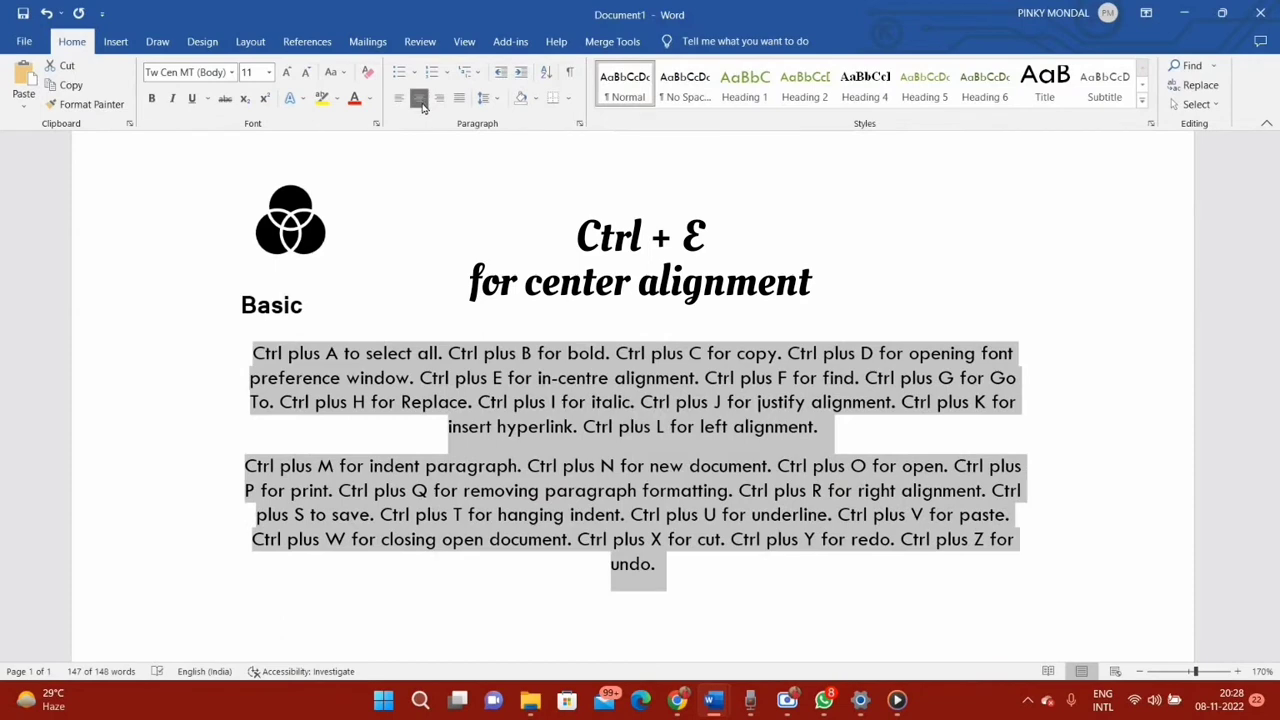
Display the Find, Go To and Replace tools one after another and dismiss each without searching
{"action": "key", "text": "ctrl+f"}
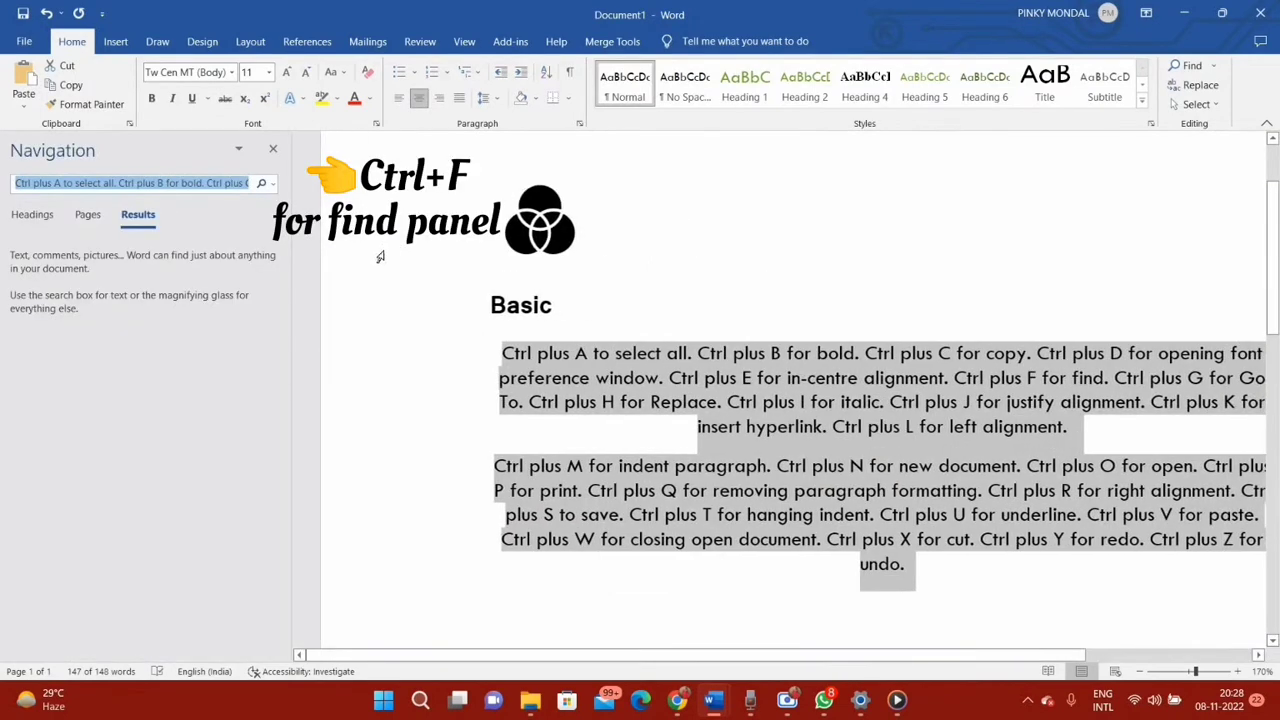
{"action": "left_click", "coordinate": [273, 150]}
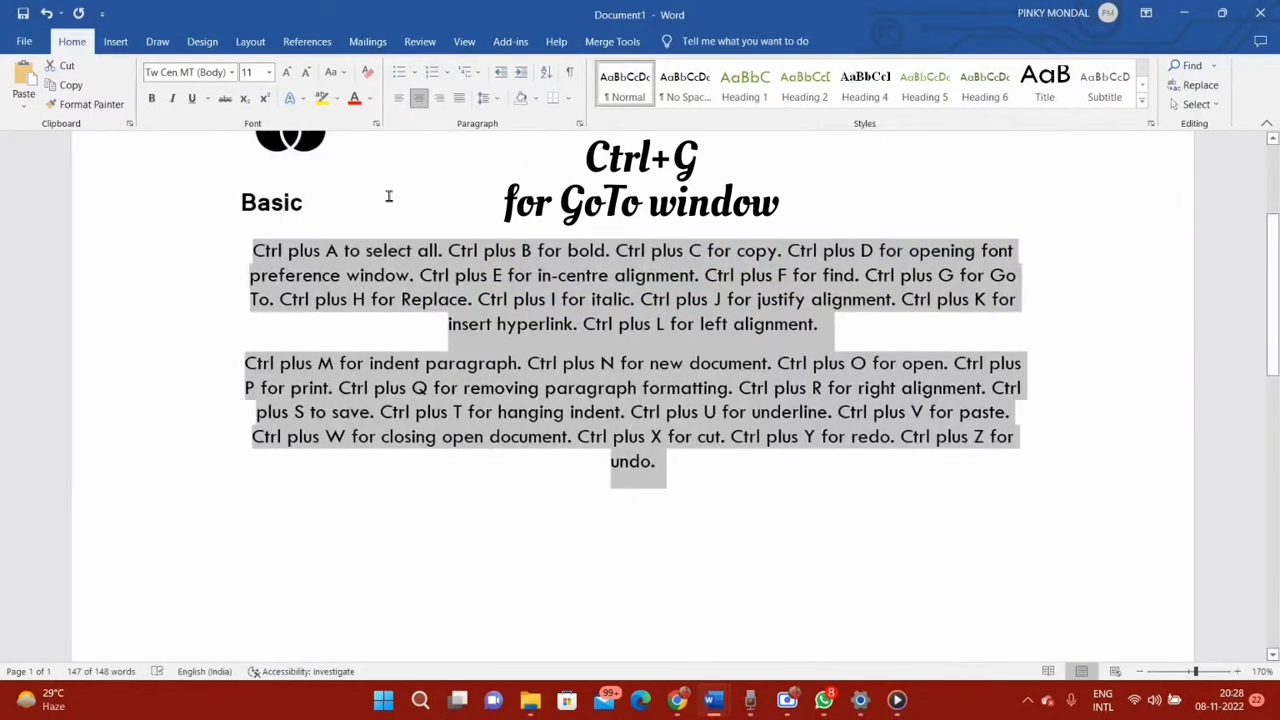
{"action": "key", "text": "ctrl+g"}
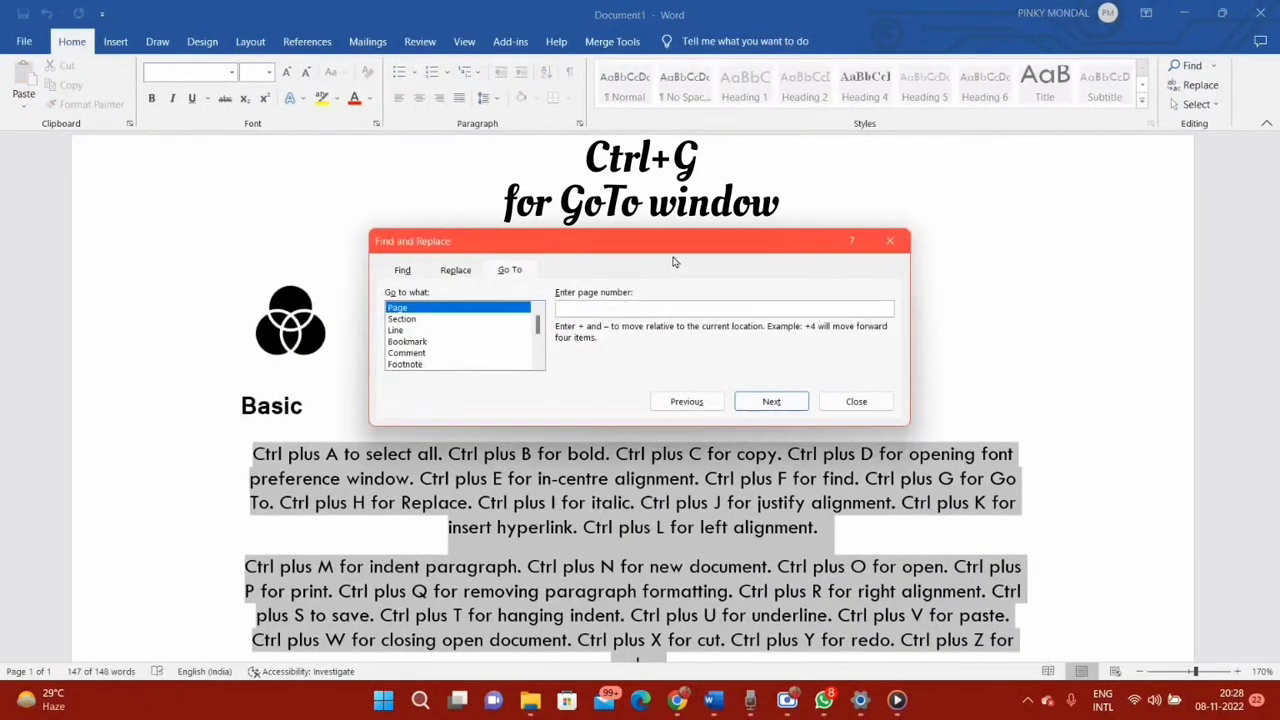
{"action": "left_click", "coordinate": [891, 241]}
{"action": "key", "text": "ctrl+h"}
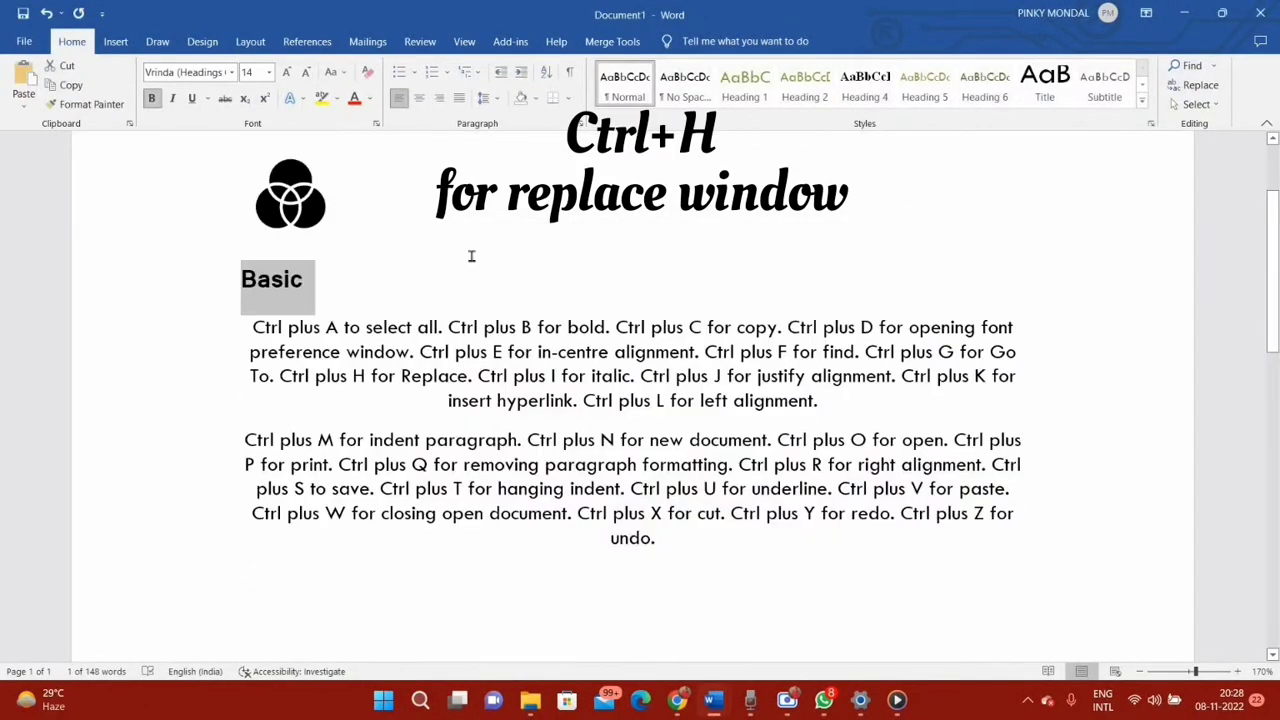
Italicize the "Basic" heading and justify the two body paragraphs
{"action": "key", "text": "ctrl+i"}
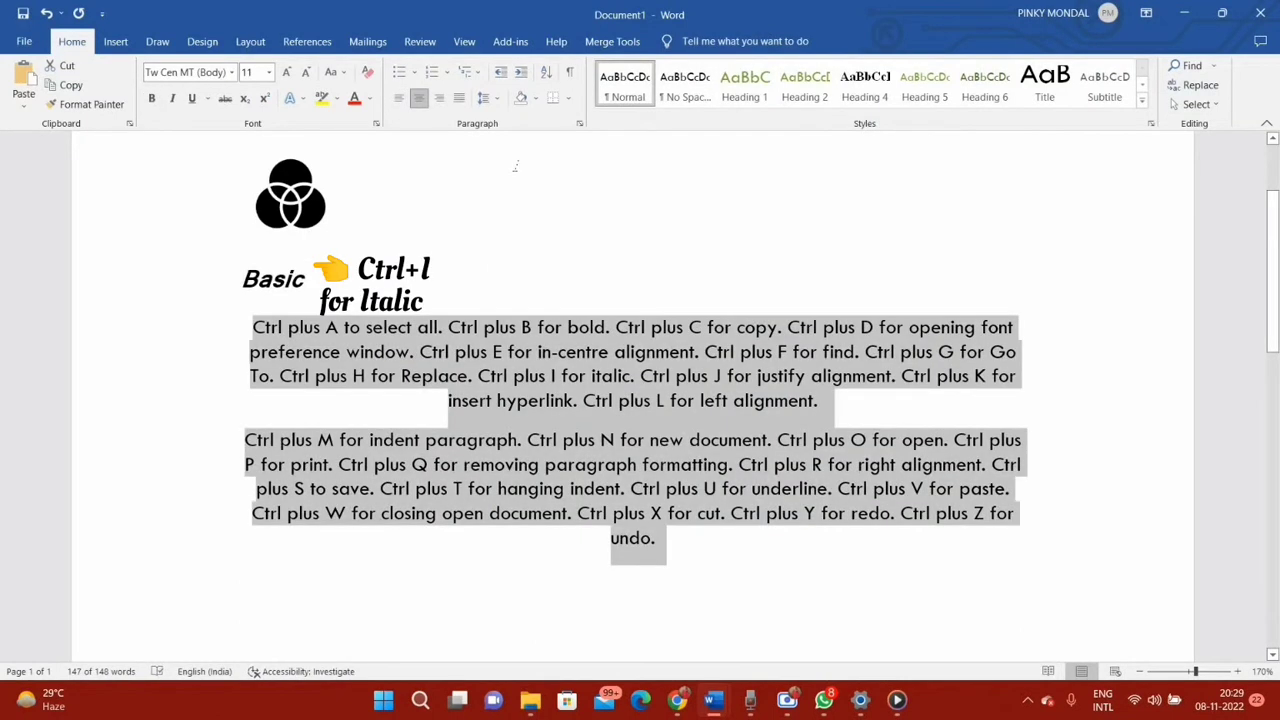
{"action": "key", "text": "ctrl+j"}
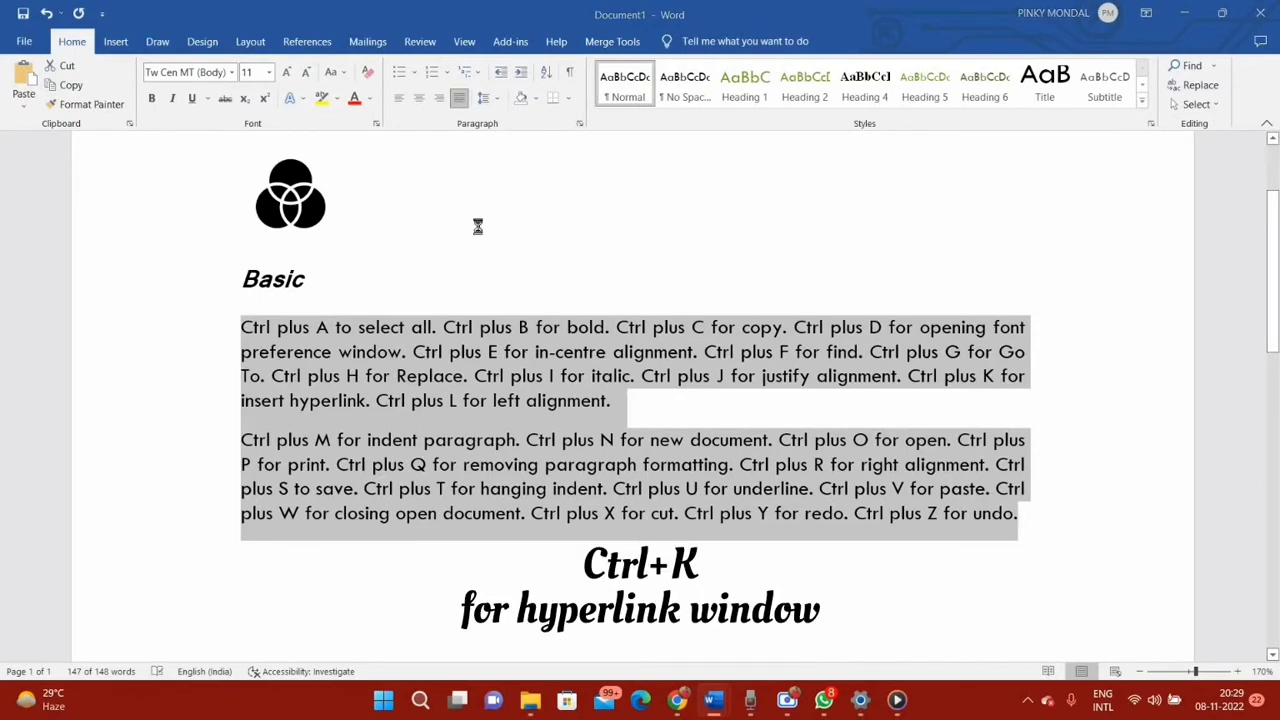
View the hyperlink settings without adding a link, and left-align and indent the two body paragraphs by one level
{"action": "key", "text": "ctrl+k"}
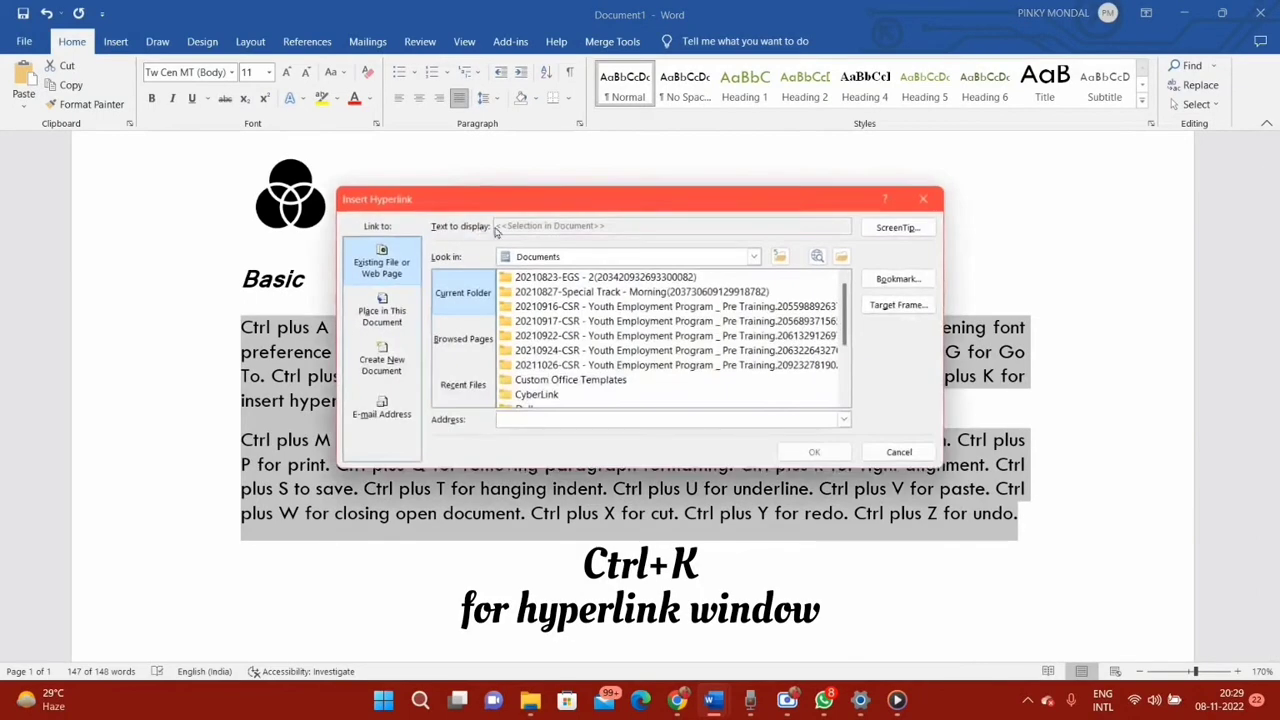
{"action": "left_click", "coordinate": [922, 200]}
{"action": "key", "text": "ctrl+l"}
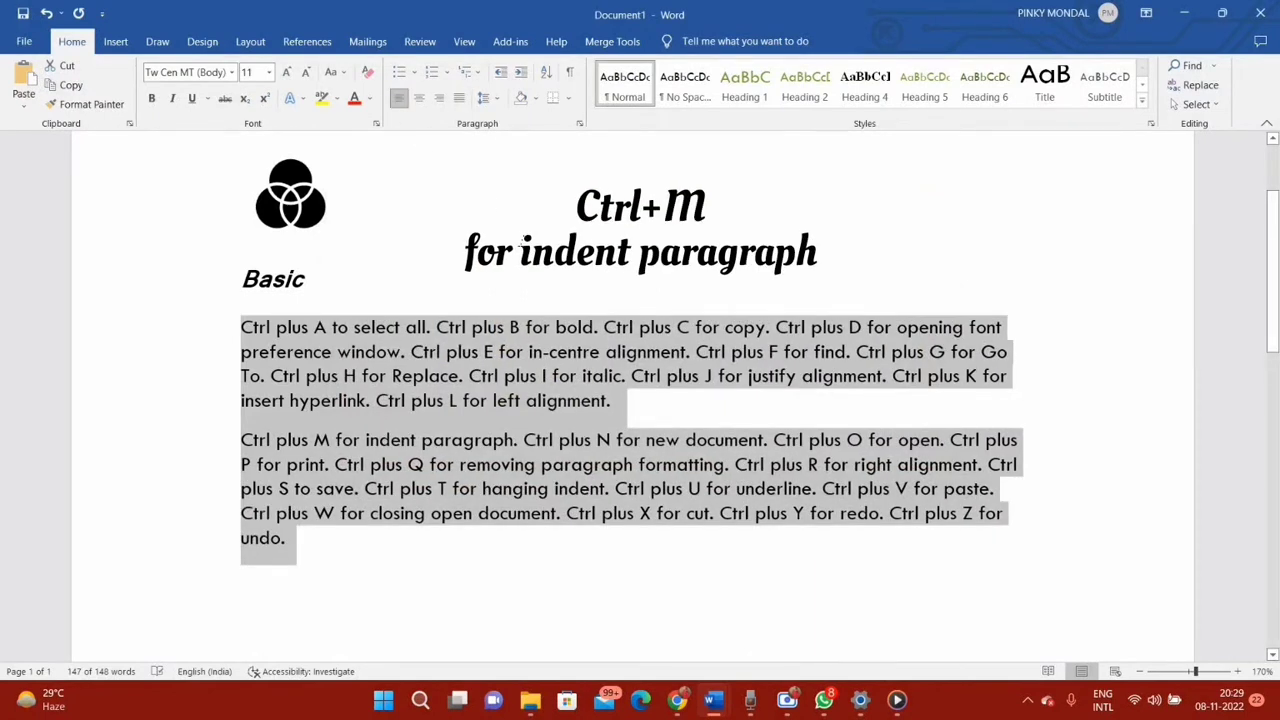
{"action": "key", "text": "ctrl+m"}
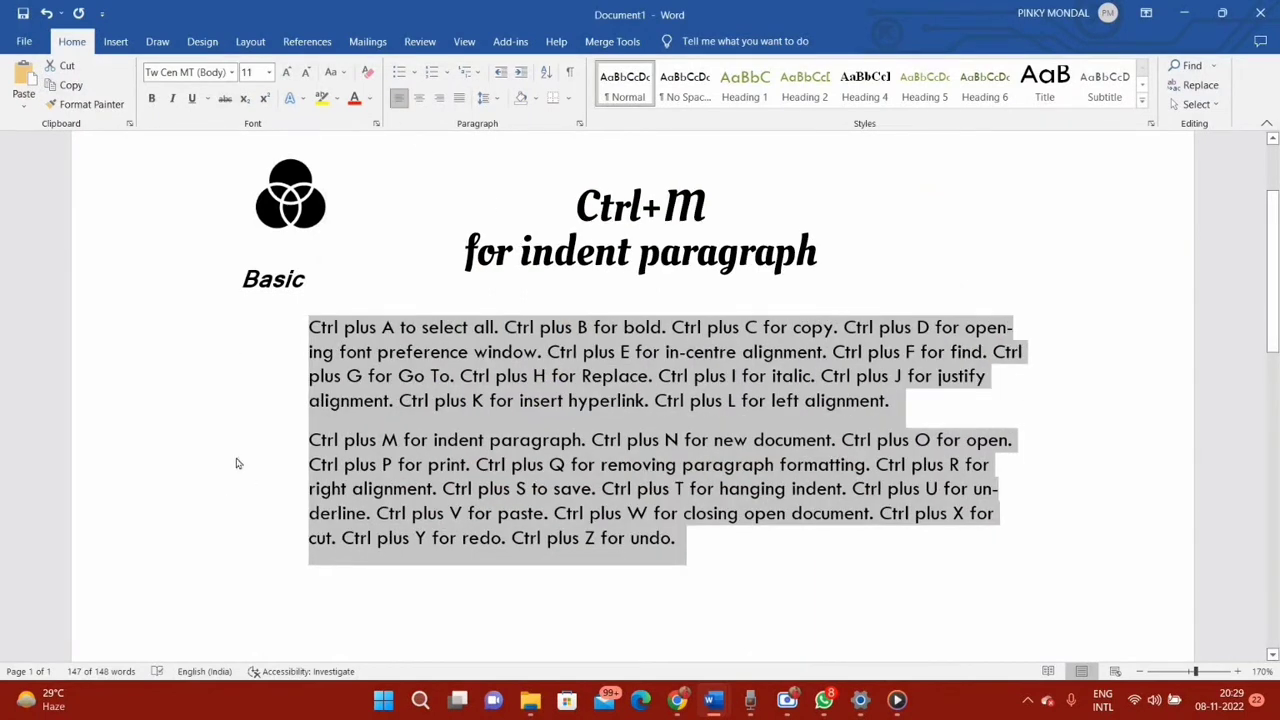
Create a new blank document and minimize its window to return to Document1
{"action": "key", "text": "ctrl+n"}
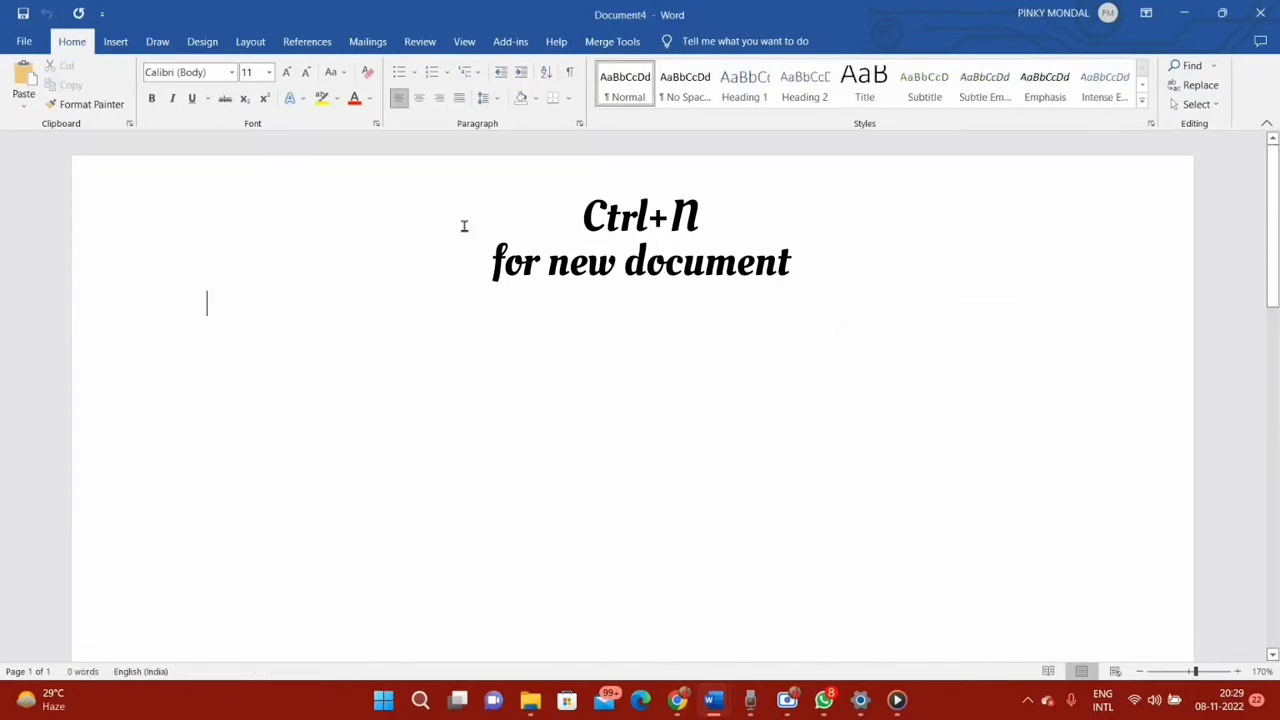
{"action": "left_click", "coordinate": [1184, 12]}
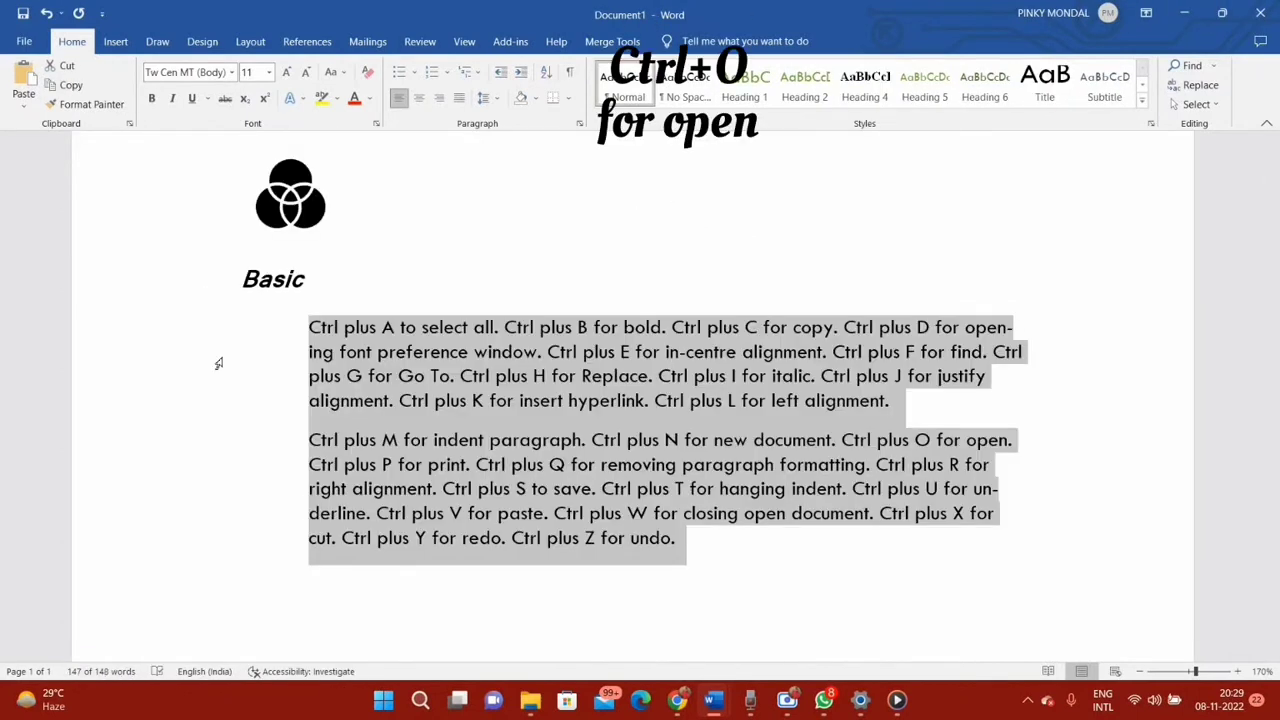
View the file opening page and the print settings, returning to the document from each
{"action": "key", "text": "ctrl+o"}
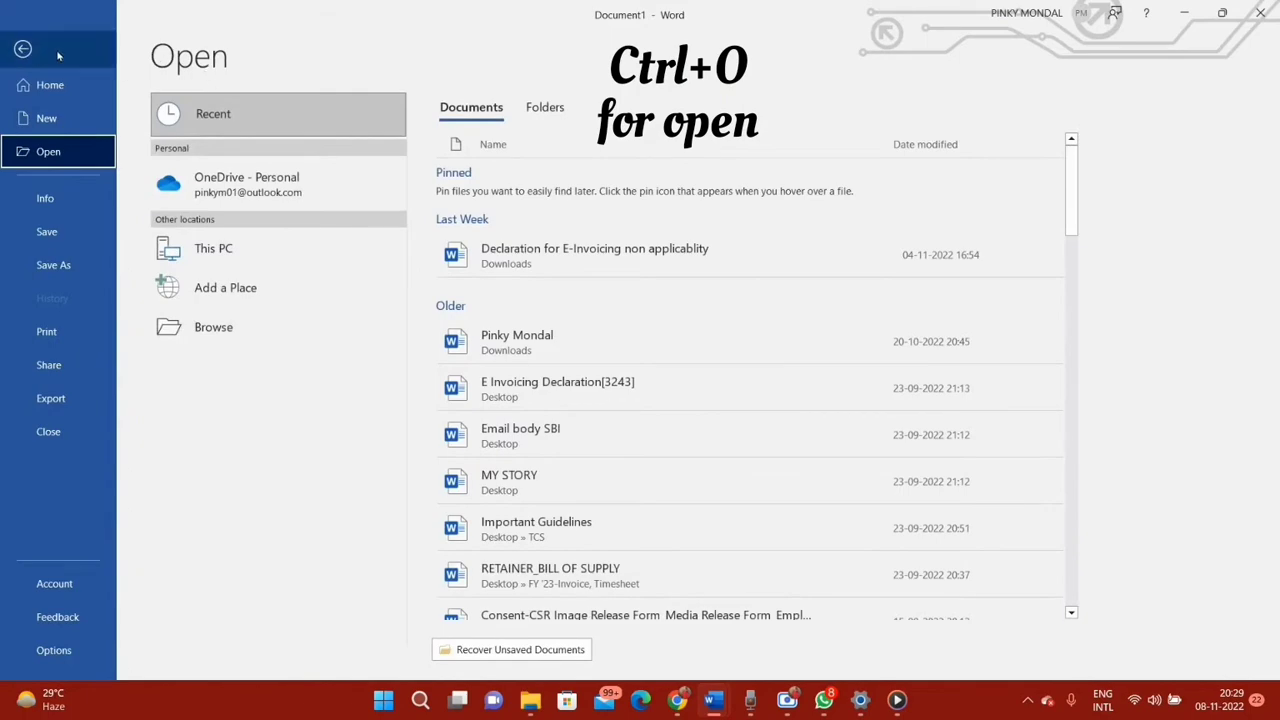
{"action": "left_click", "coordinate": [35, 57]}
{"action": "key", "text": "ctrl+p"}
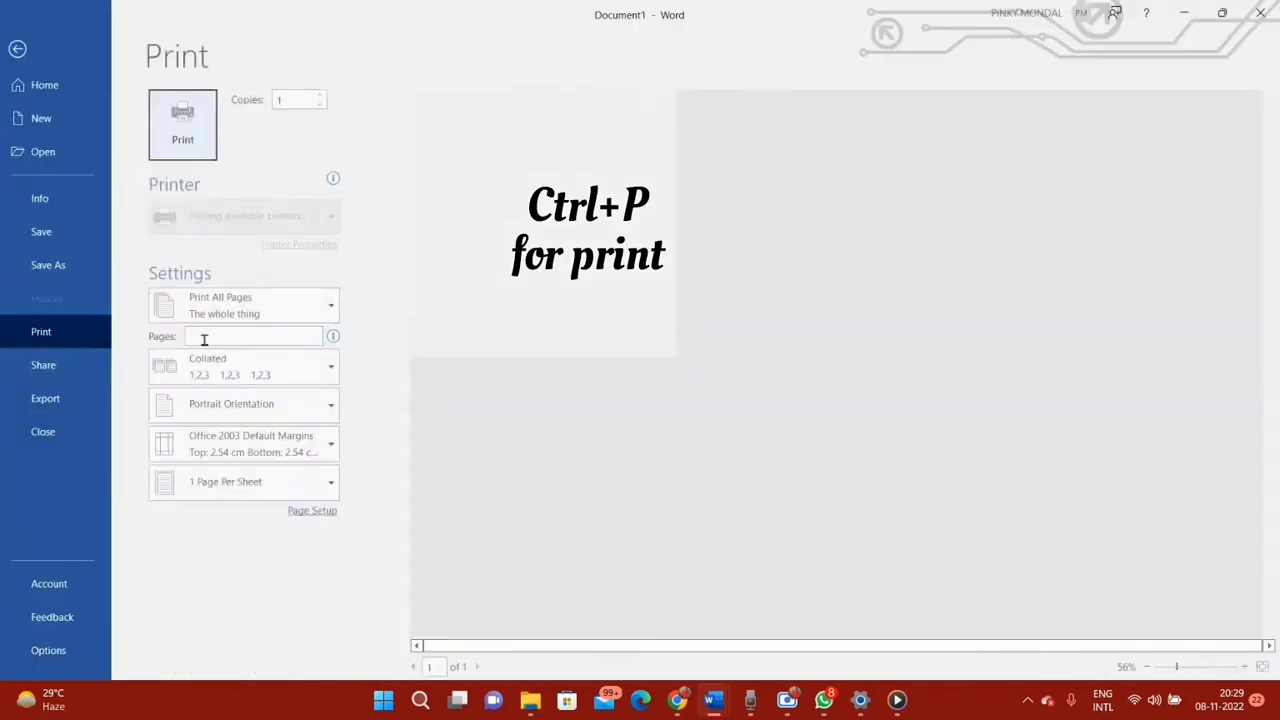
{"action": "left_click", "coordinate": [36, 55]}
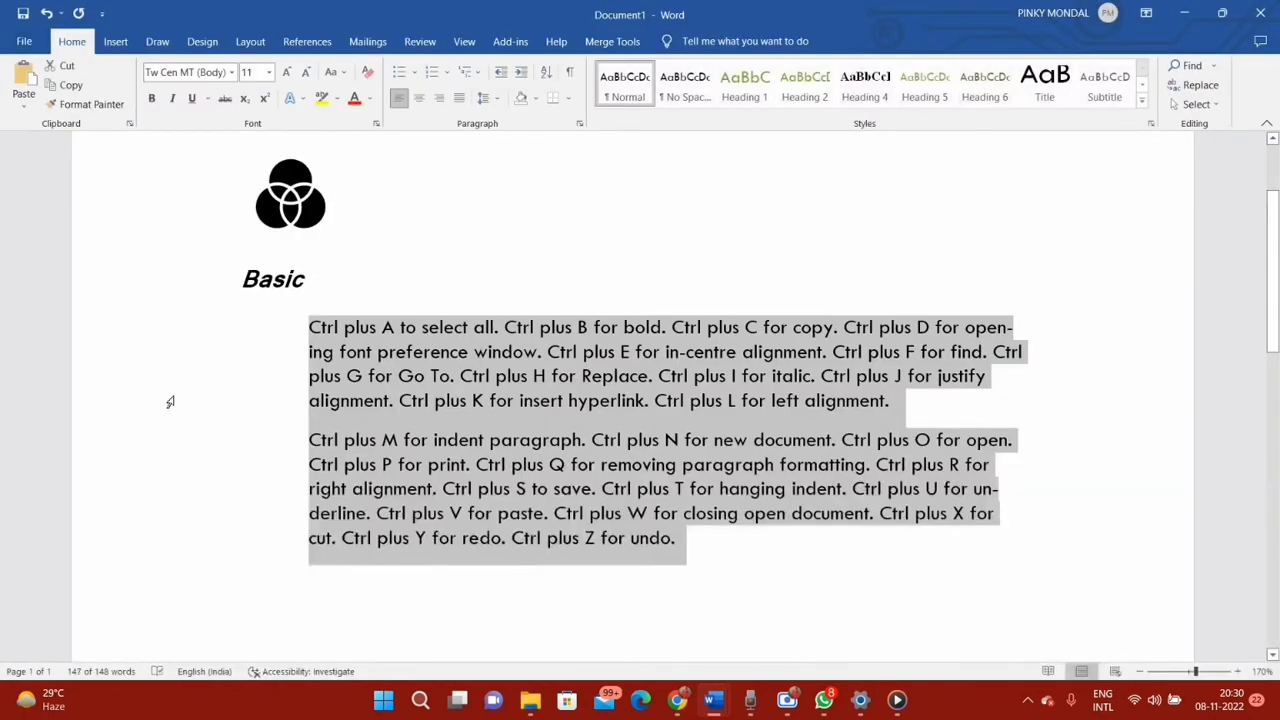
Remove the paragraph formatting from the two body paragraphs and right-align them
{"action": "key", "text": "ctrl+q"}
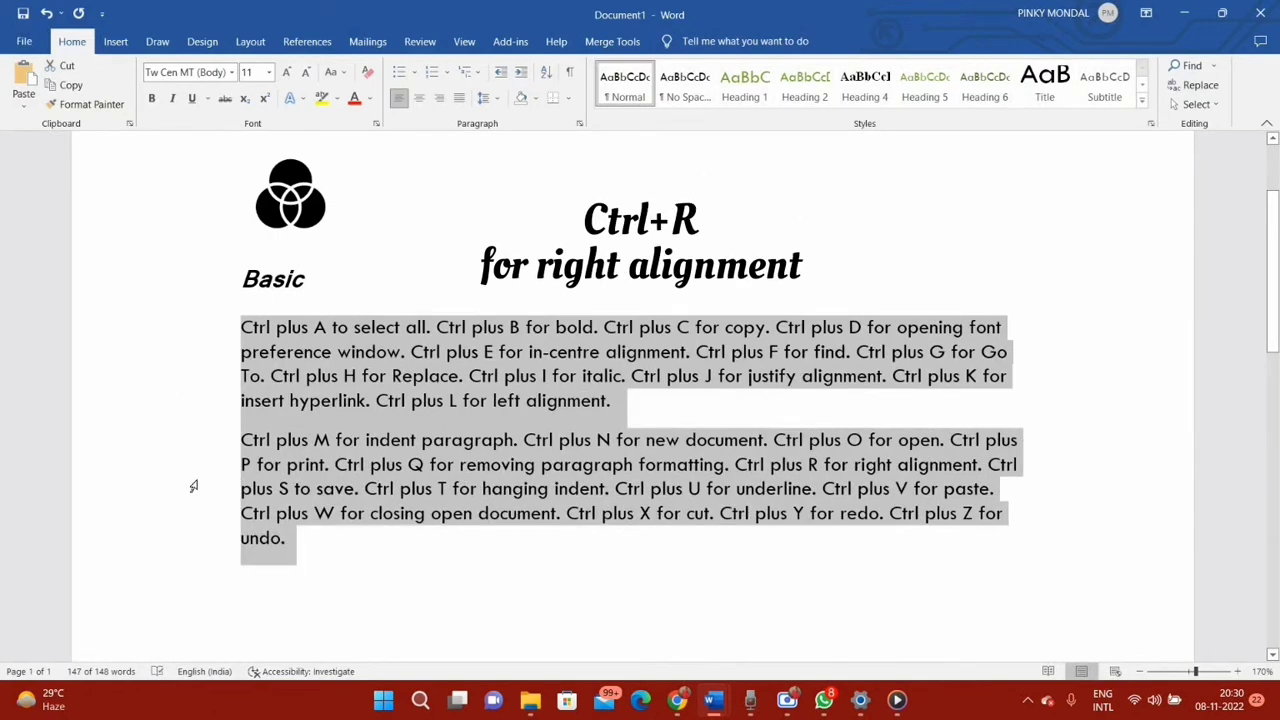
{"action": "key", "text": "ctrl+r"}
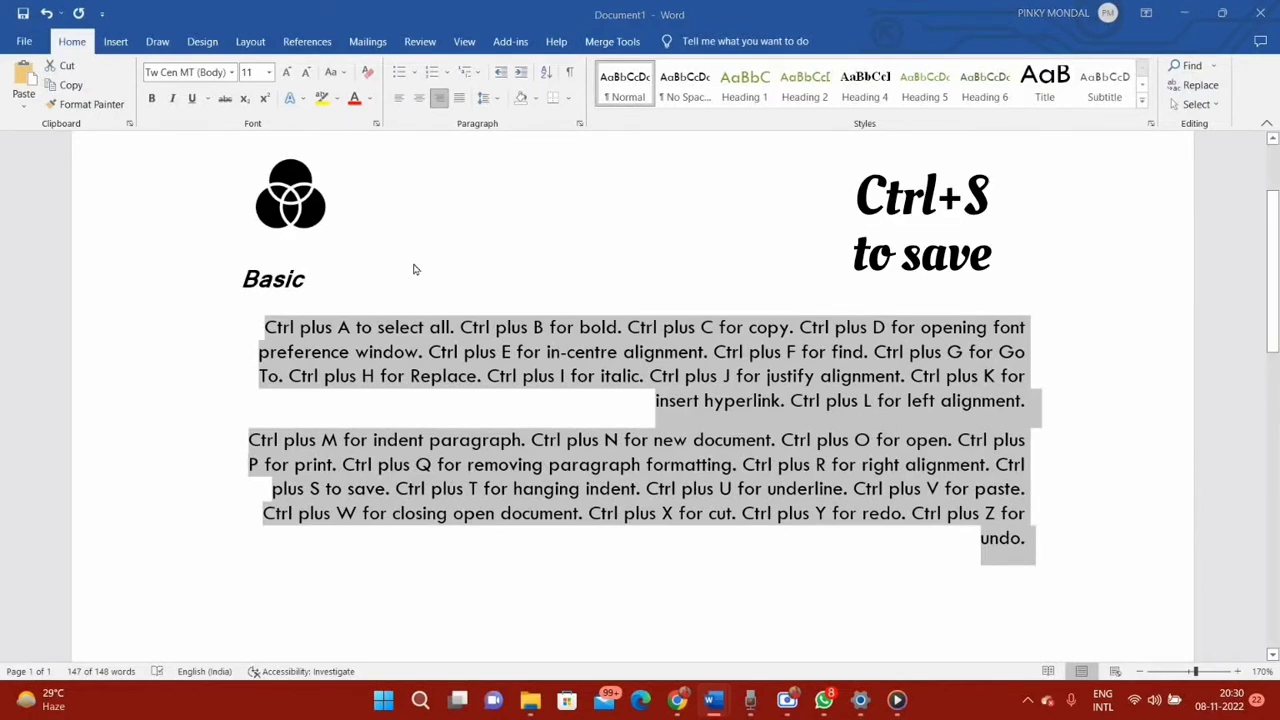
Dismiss the save dialog without saving, and apply a hanging indent and underline to the two body paragraphs
{"action": "key", "text": "ctrl+s"}
{"action": "left_click", "coordinate": [813, 219]}
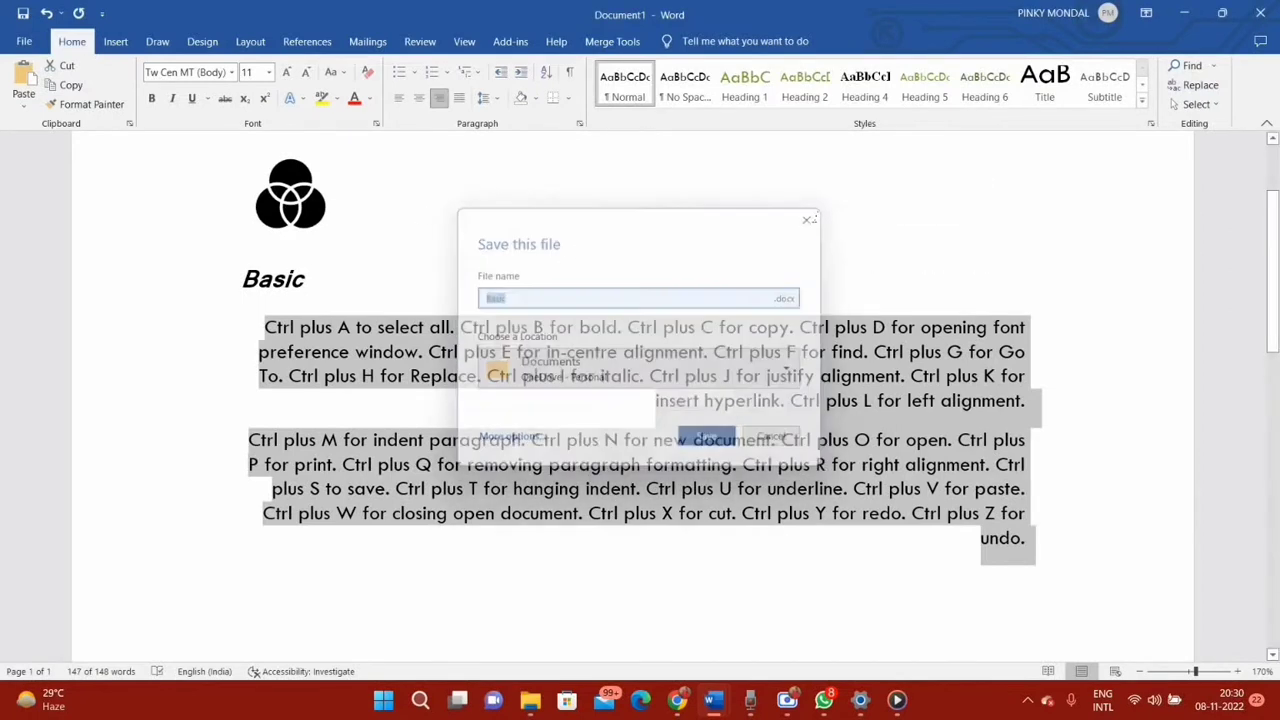
{"action": "key", "text": "ctrl+t"}
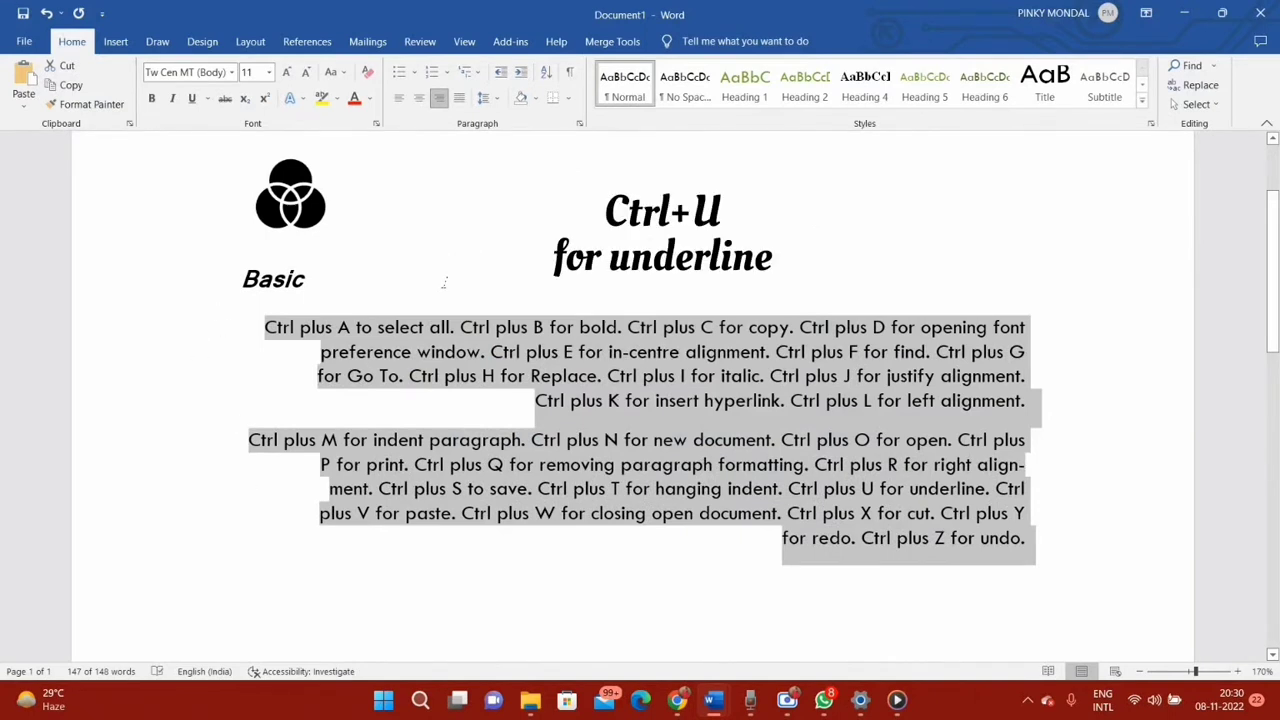
{"action": "key", "text": "ctrl+u"}
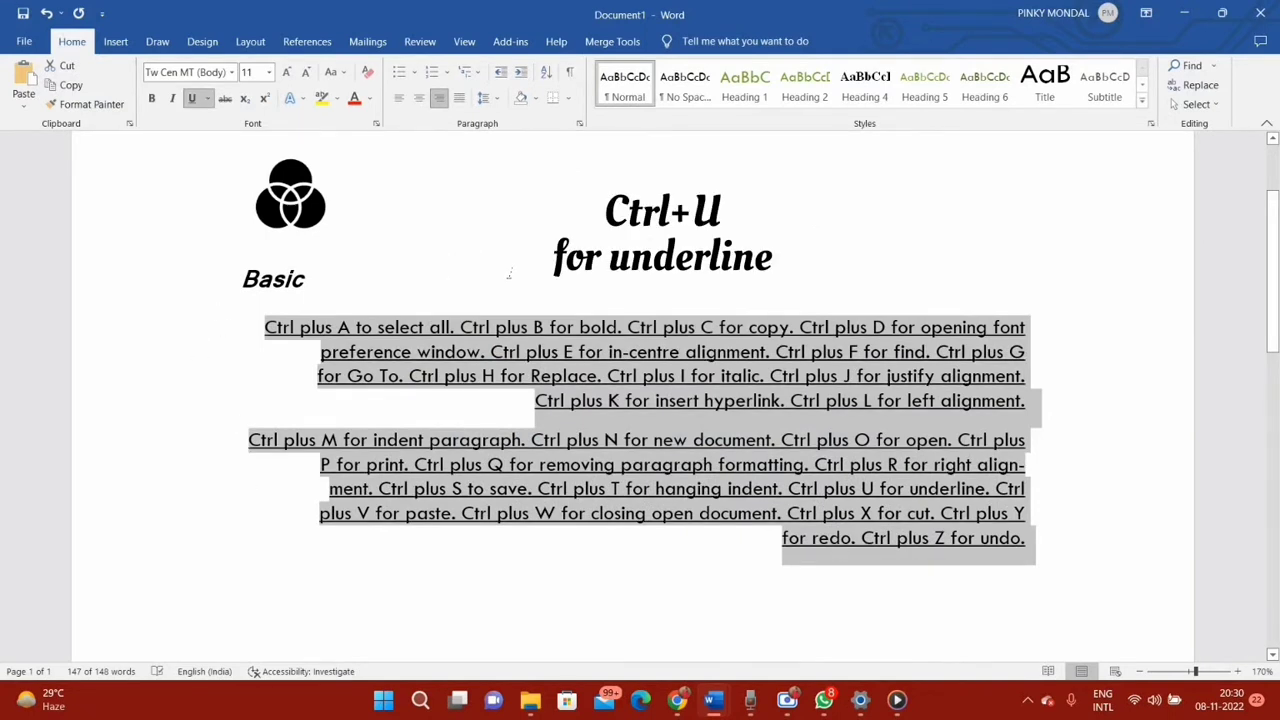
Paste the copied "Basic" heading over the two body paragraphs, and start closing the document but cancel it
{"action": "type", "text": "Basic"}
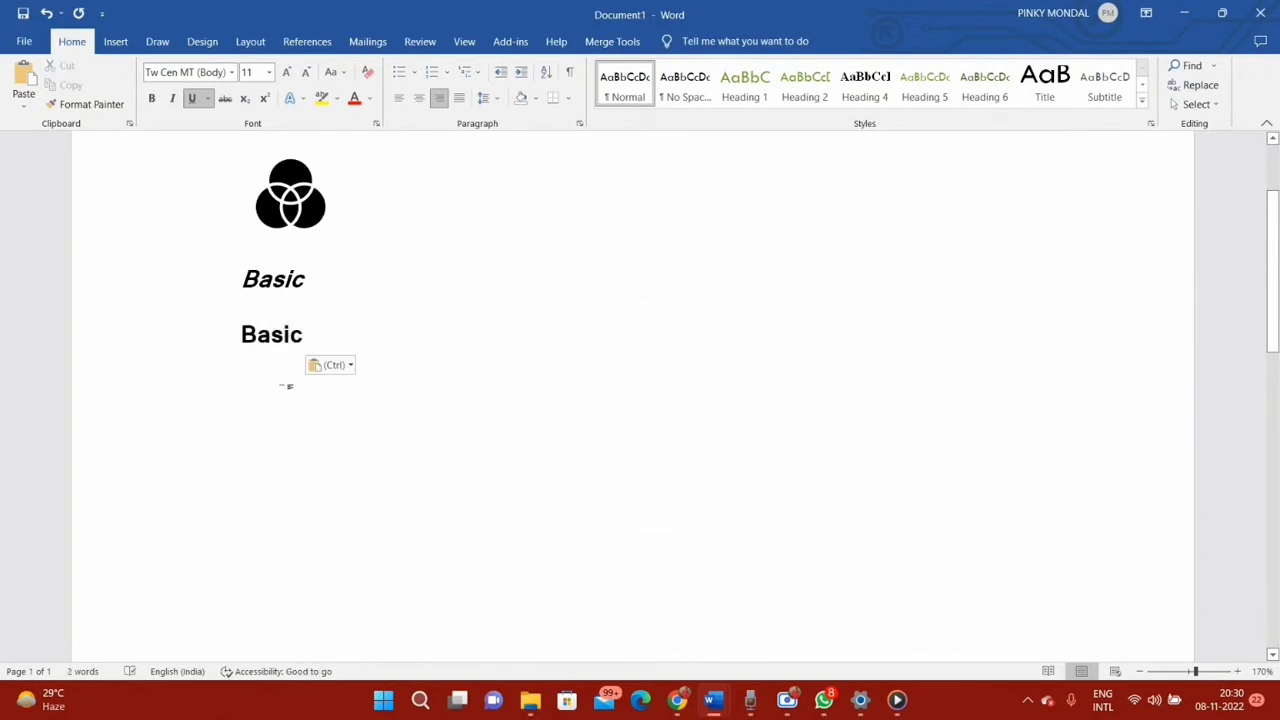
{"action": "key", "text": "ctrl+w"}
{"action": "key", "text": "Escape"}
Cut the pasted "Basic" heading below the italic one
{"action": "left_click", "coordinate": [221, 347]}
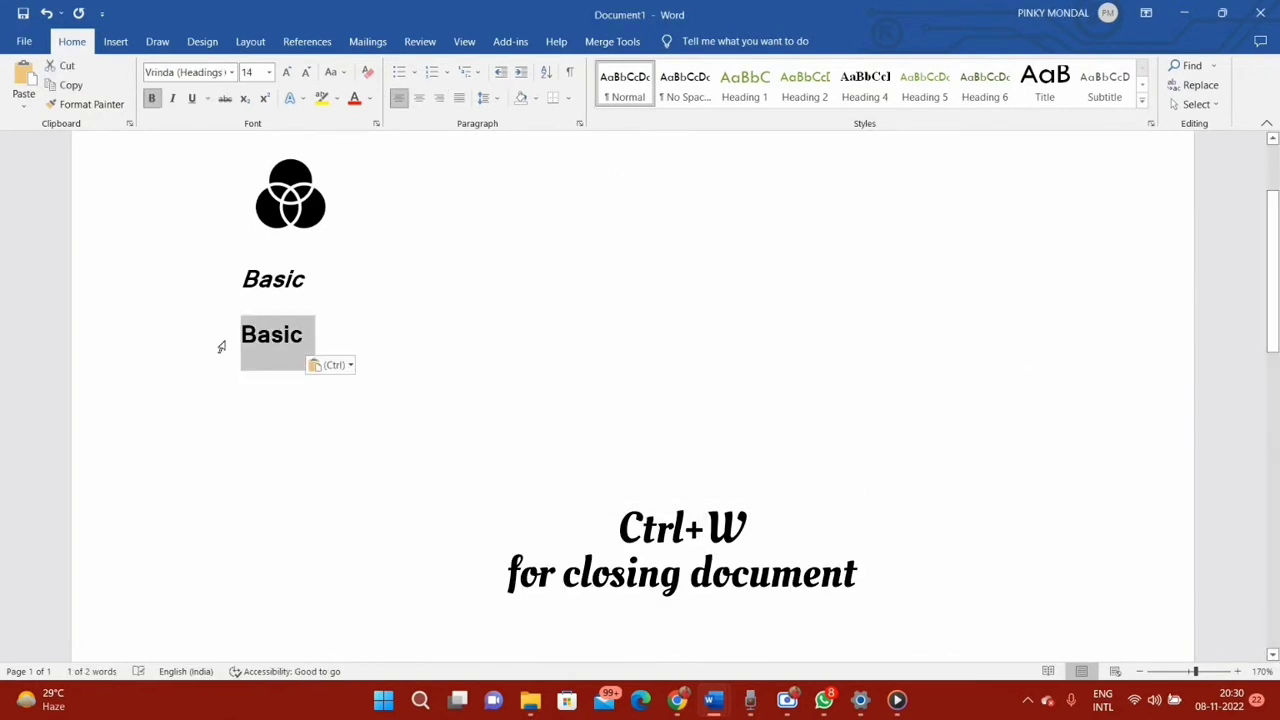
{"action": "key", "text": "ctrl+x"}
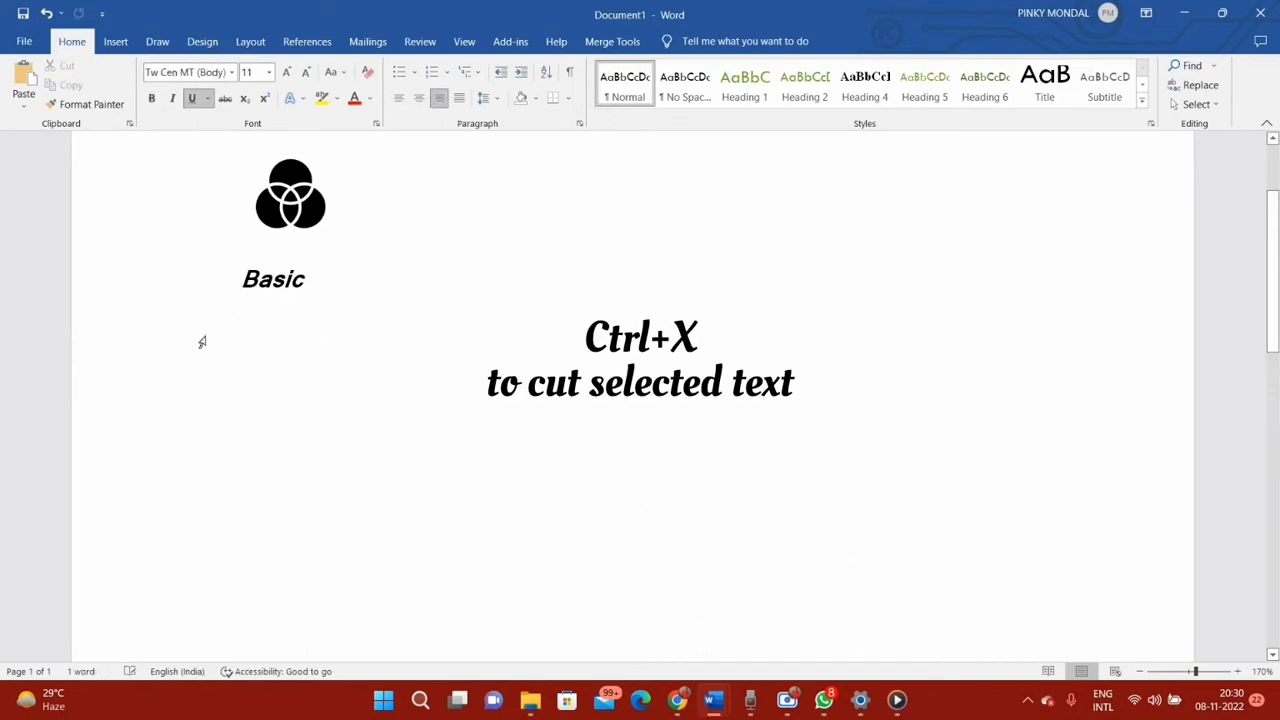
Undo the cut and paste to restore the body paragraphs, redo the paste, and undo it again
{"action": "key", "text": "ctrl+z"}
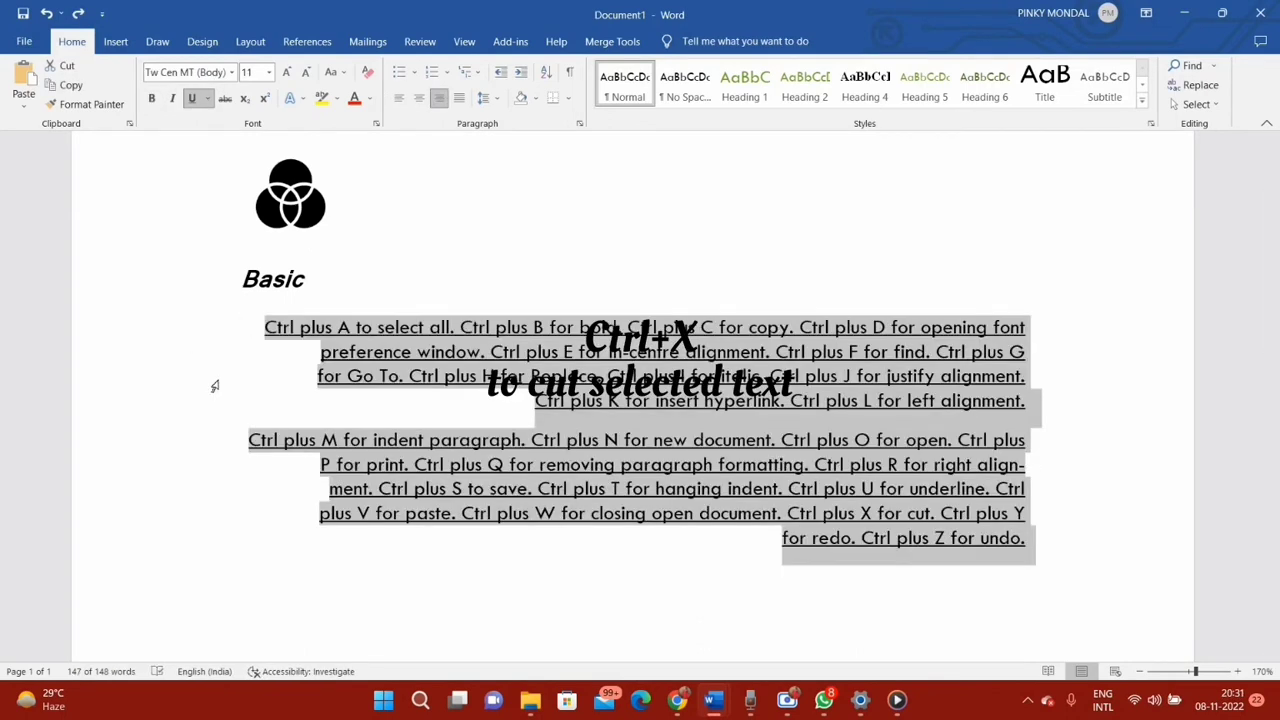
{"action": "key", "text": "ctrl+y"}
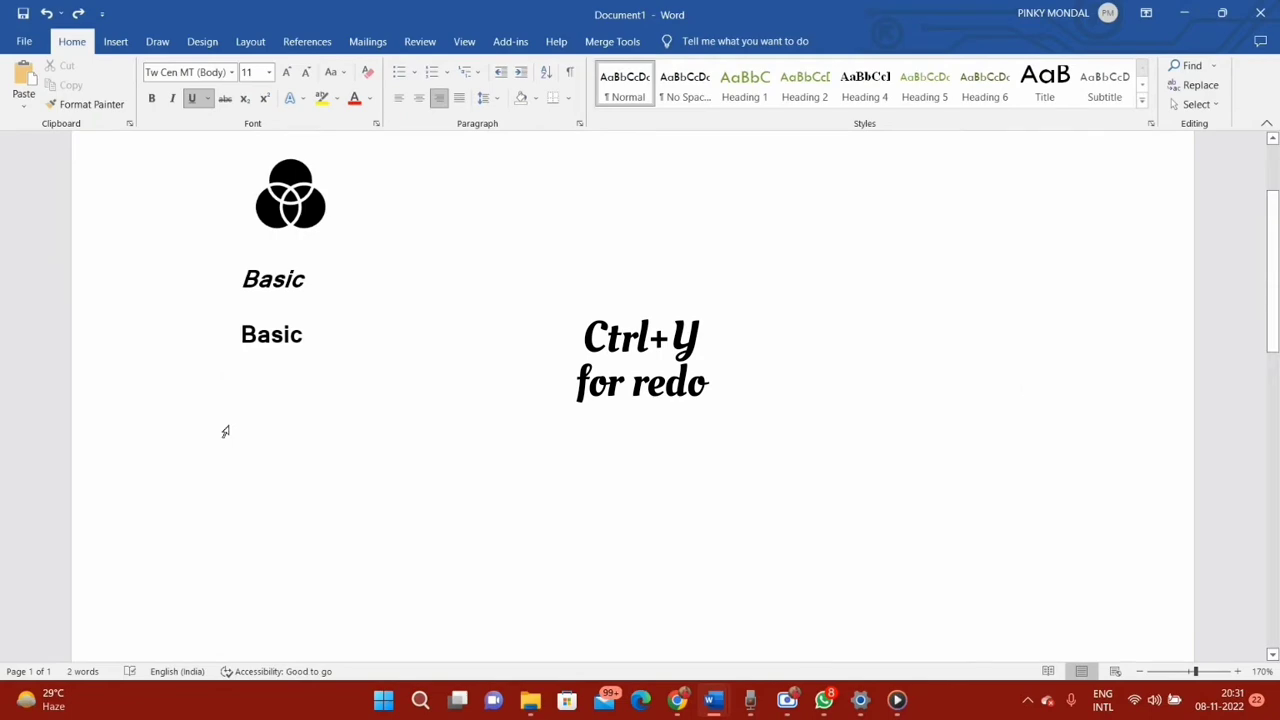
{"action": "key", "text": "ctrl+z"}
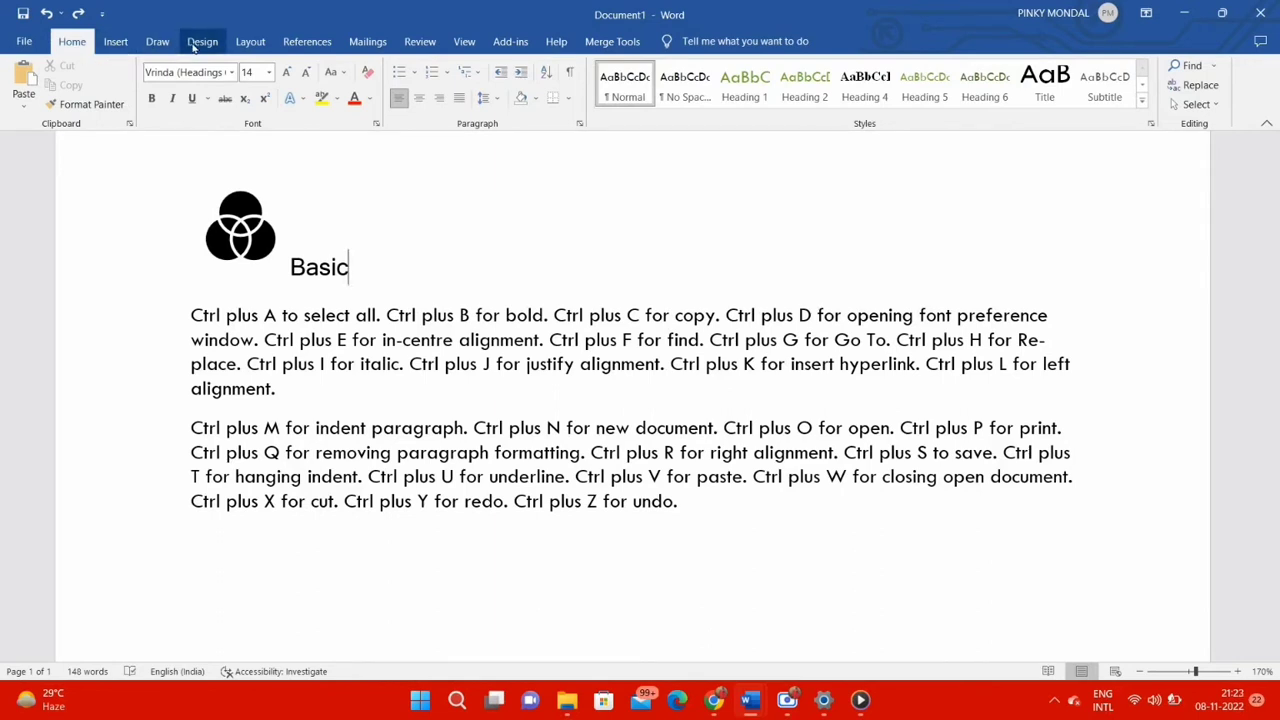
Set the page margins to the Wide preset and the page orientation to Portrait
{"action": "left_click", "coordinate": [250, 41]}
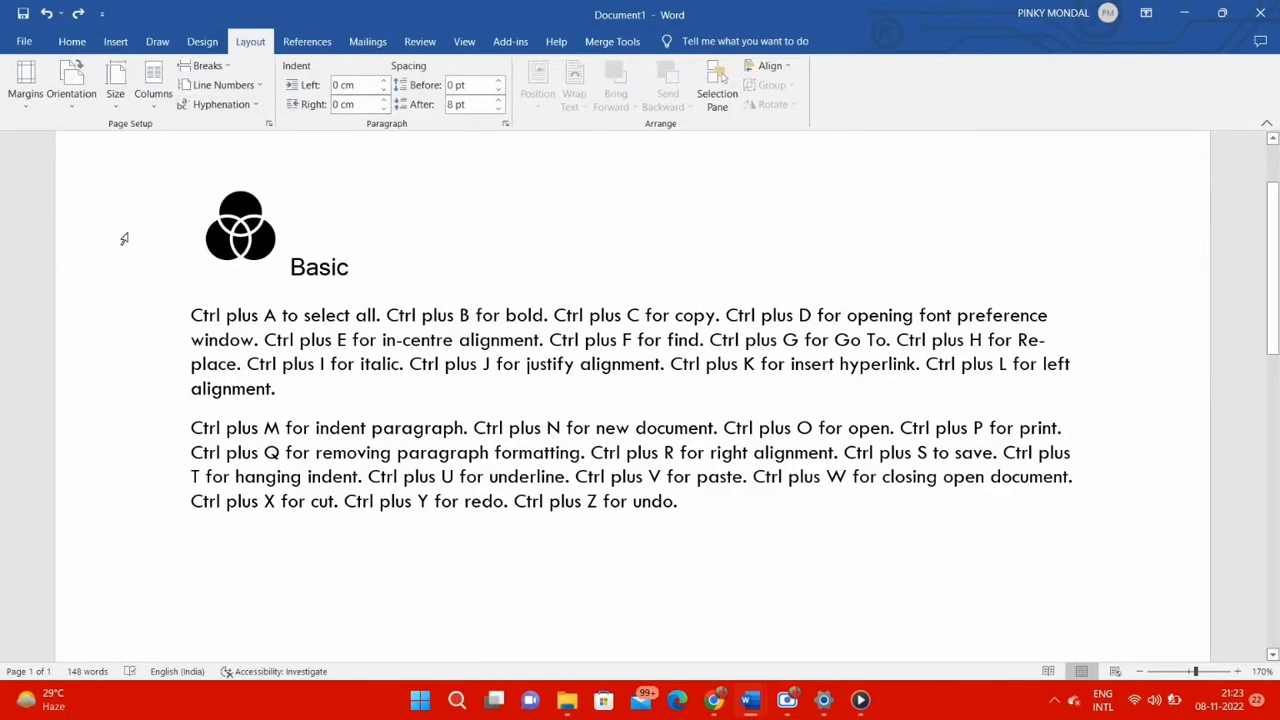
{"action": "left_click", "coordinate": [22, 100]}
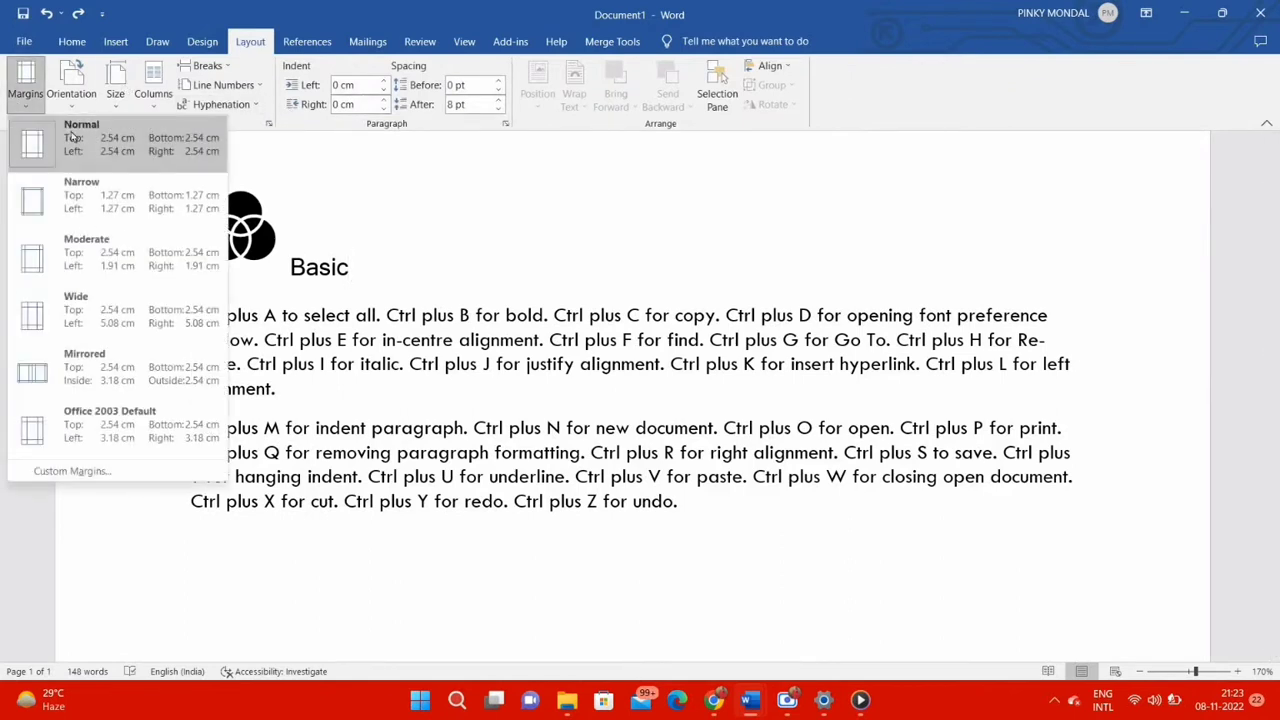
{"action": "left_click", "coordinate": [88, 316]}
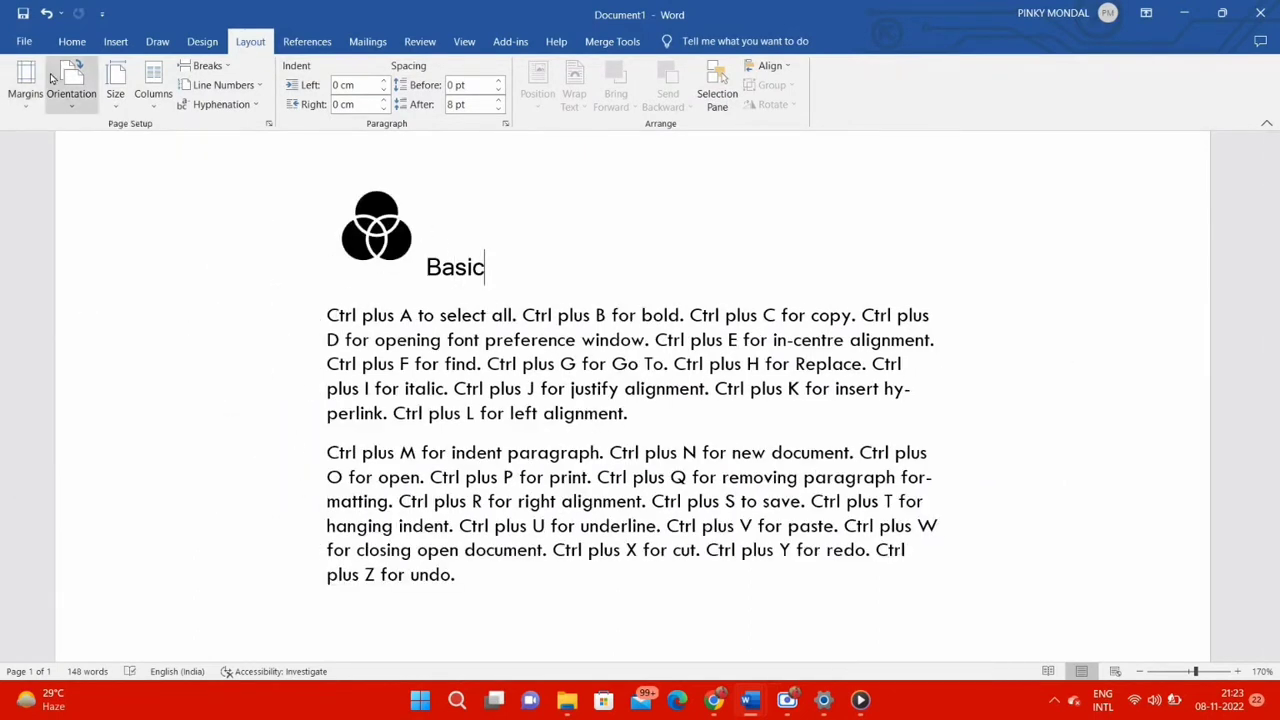
{"action": "left_click", "coordinate": [71, 90]}
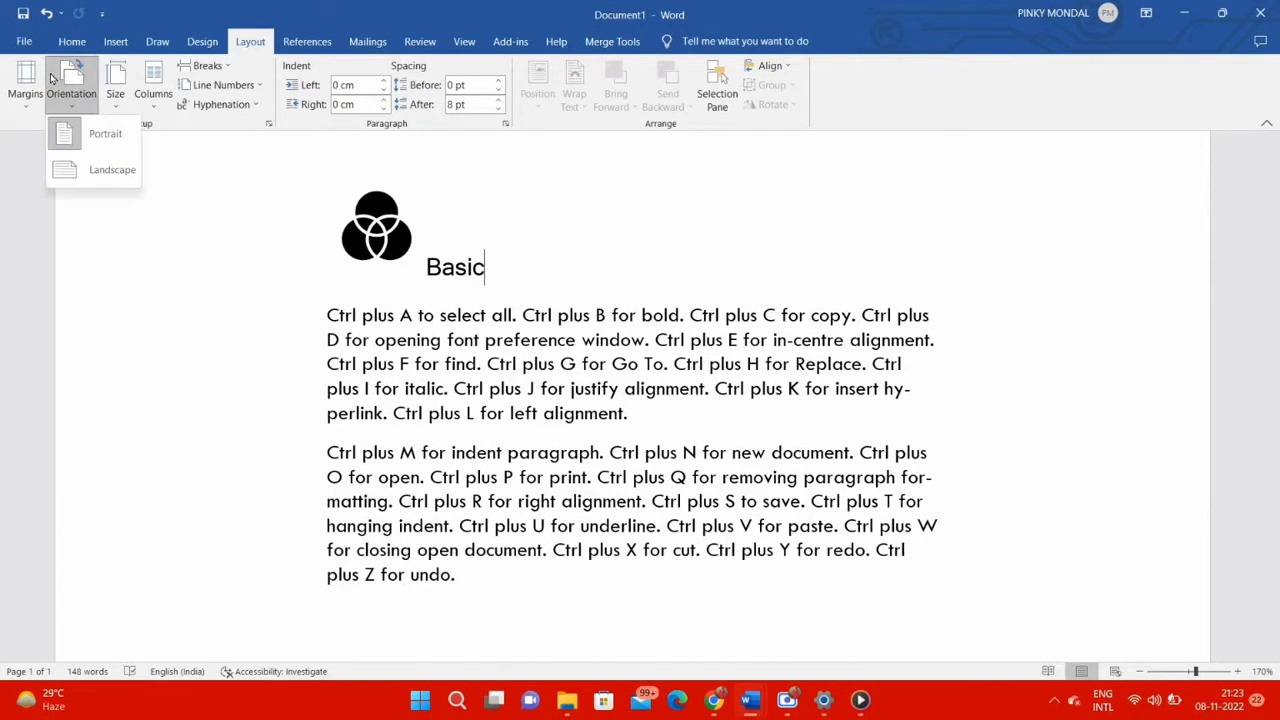
{"action": "left_click", "coordinate": [109, 148]}
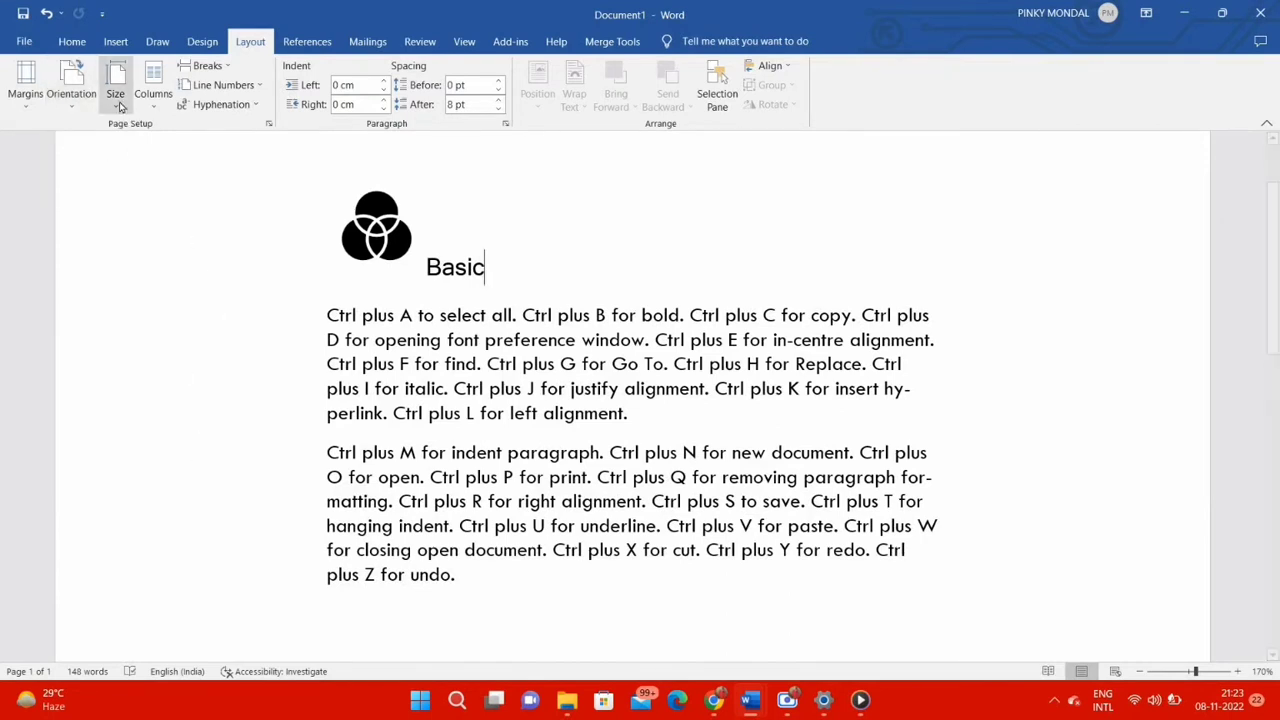
Set the paper size to Letter
{"action": "left_click", "coordinate": [117, 100]}
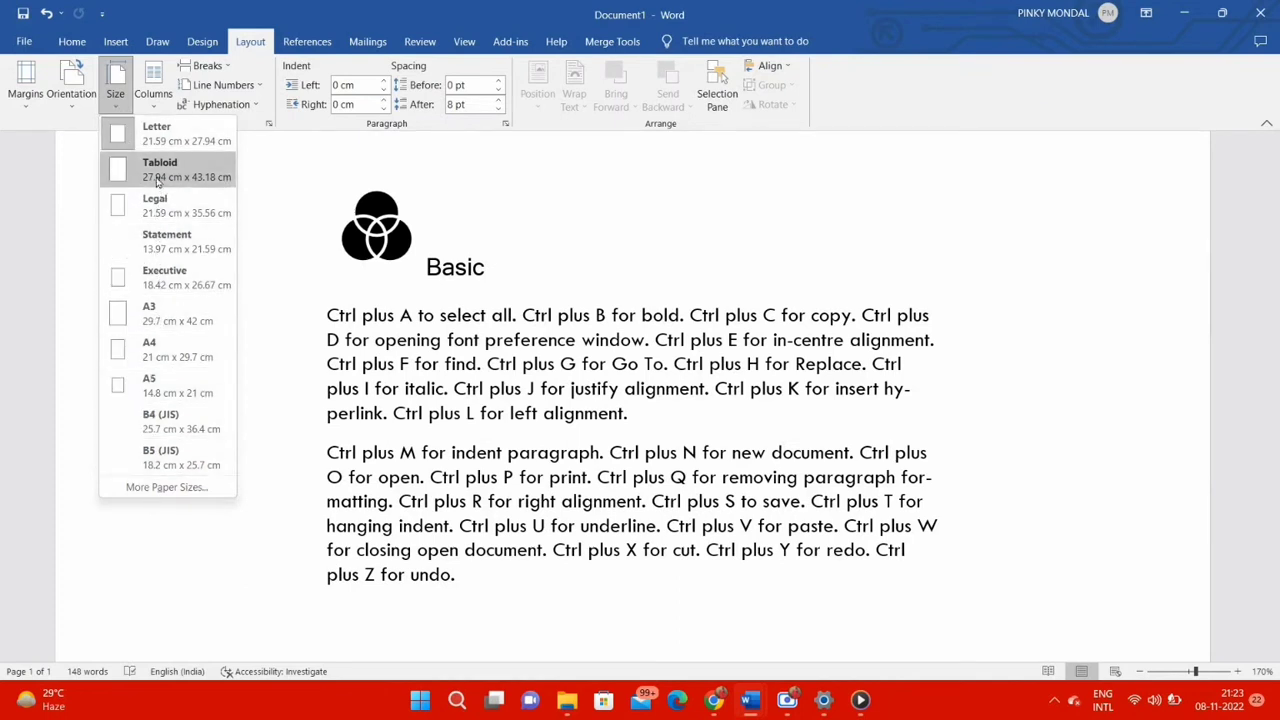
{"action": "left_click", "coordinate": [155, 134]}
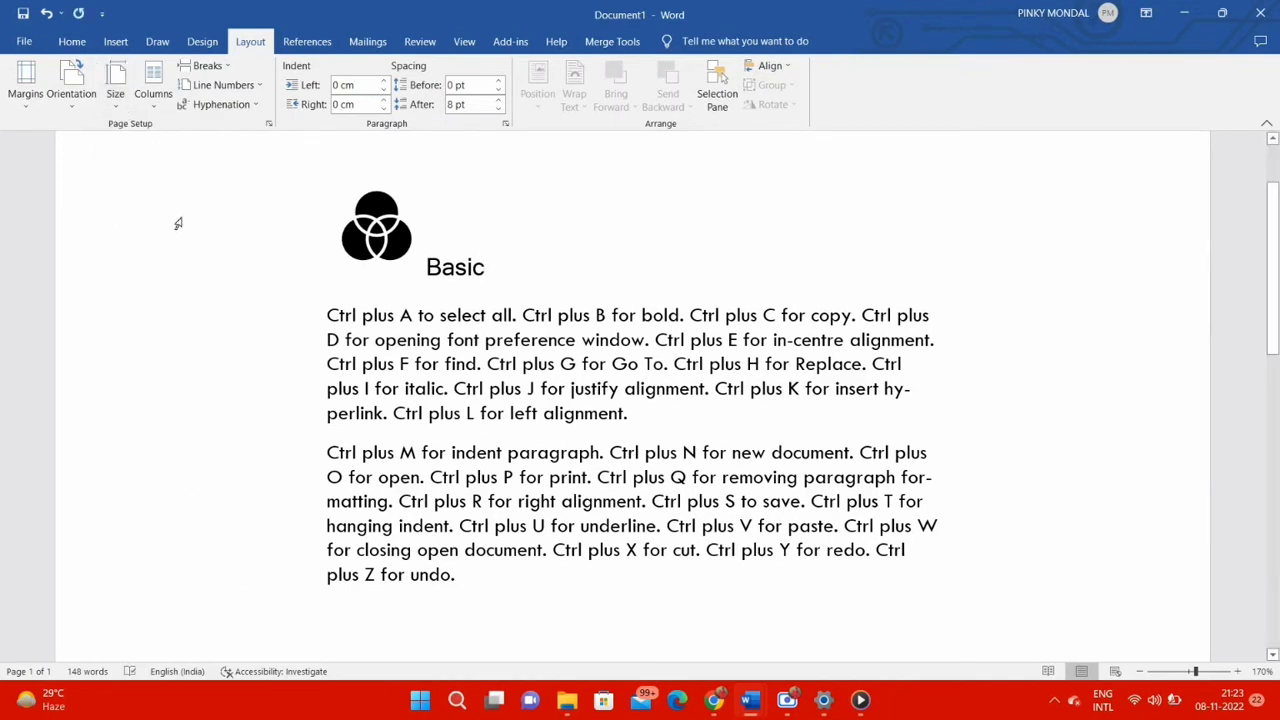
Lay the document text out in two columns and check how the text flows down the page
{"action": "left_click", "coordinate": [157, 88]}
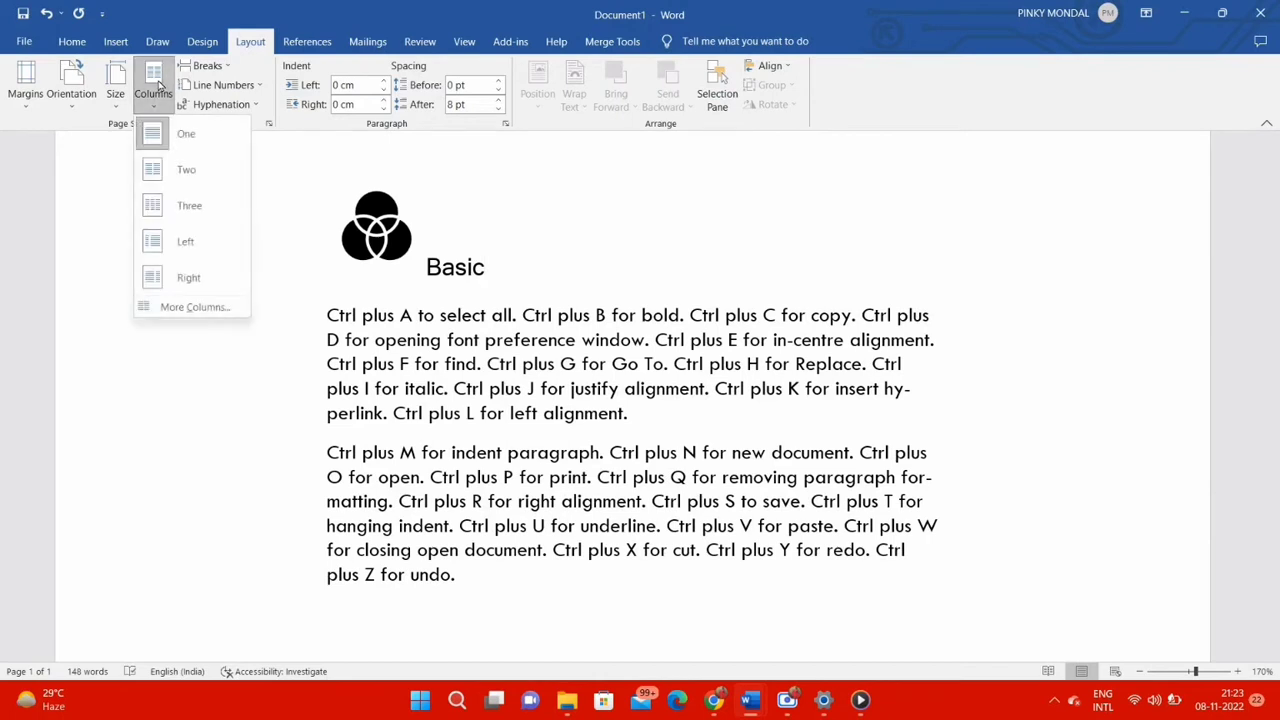
{"action": "left_click", "coordinate": [187, 172]}
{"action": "scroll", "coordinate": [202, 436], "scroll_direction": "down", "scroll_amount": 3}
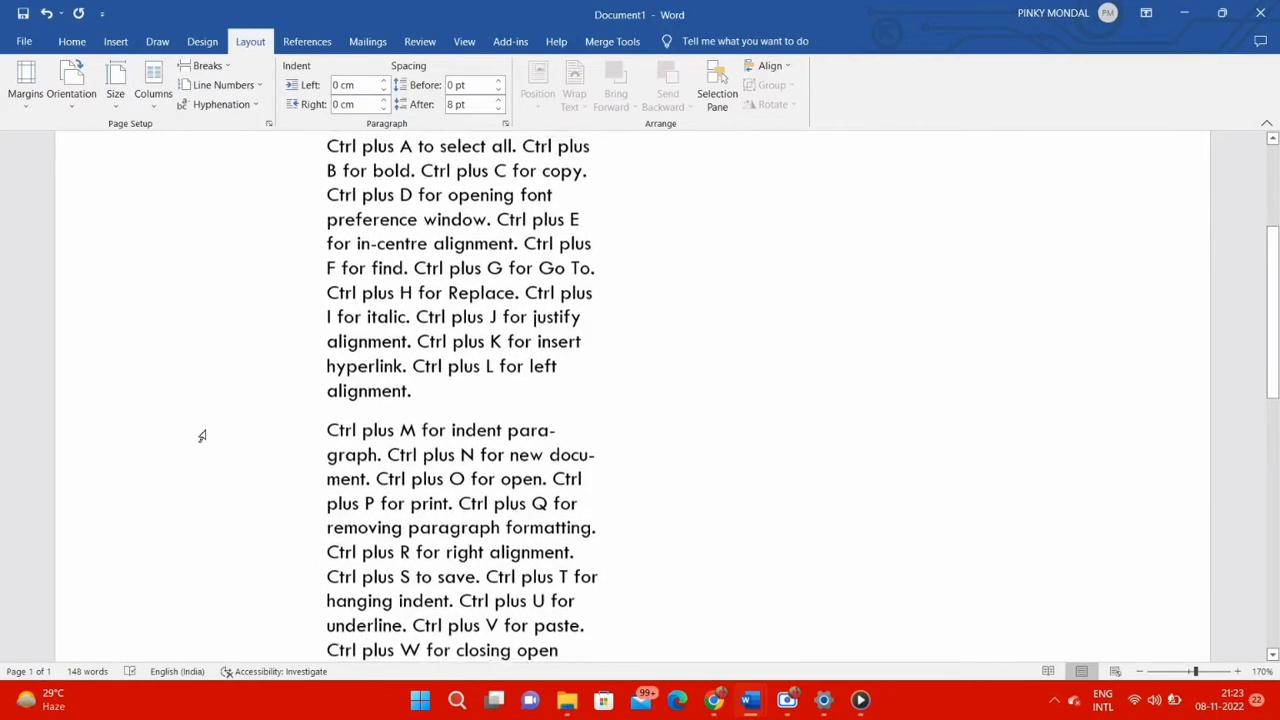
{"action": "scroll", "coordinate": [203, 436], "scroll_direction": "up", "scroll_amount": 1}
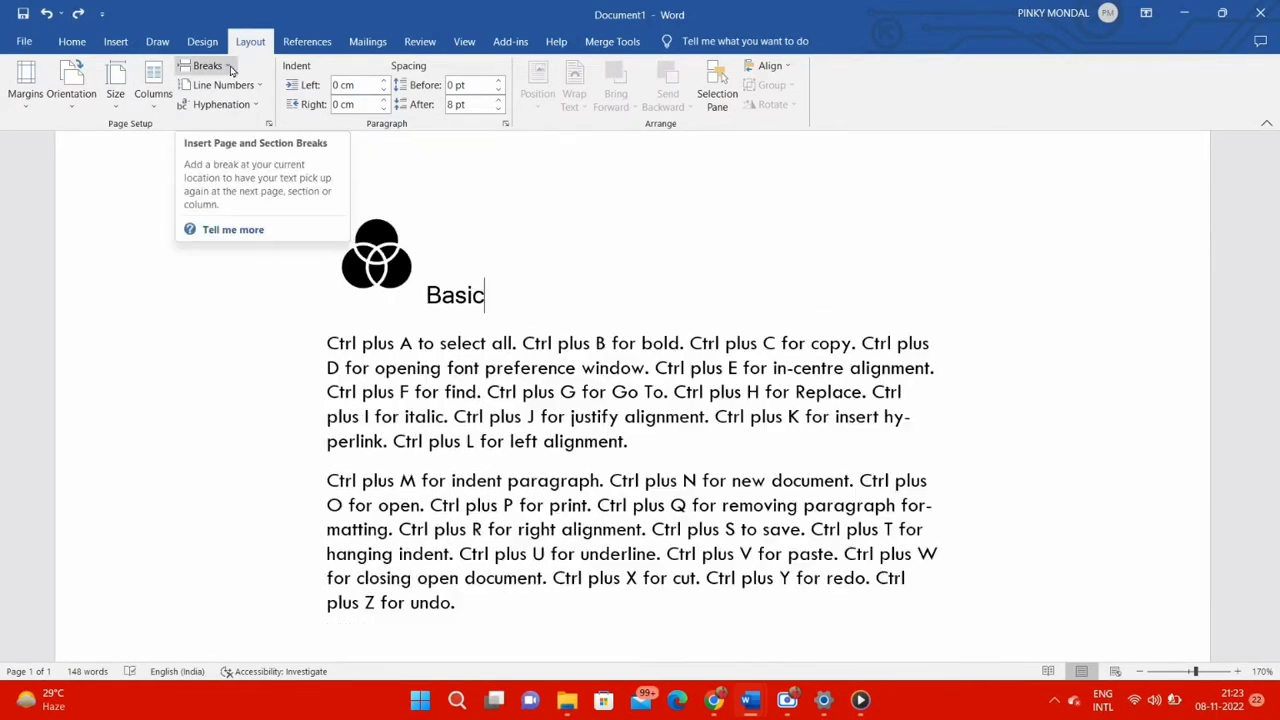
Insert a Text Wrapping break after the "Basic" heading and turn on Continuous line numbering
{"action": "left_click", "coordinate": [231, 70]}
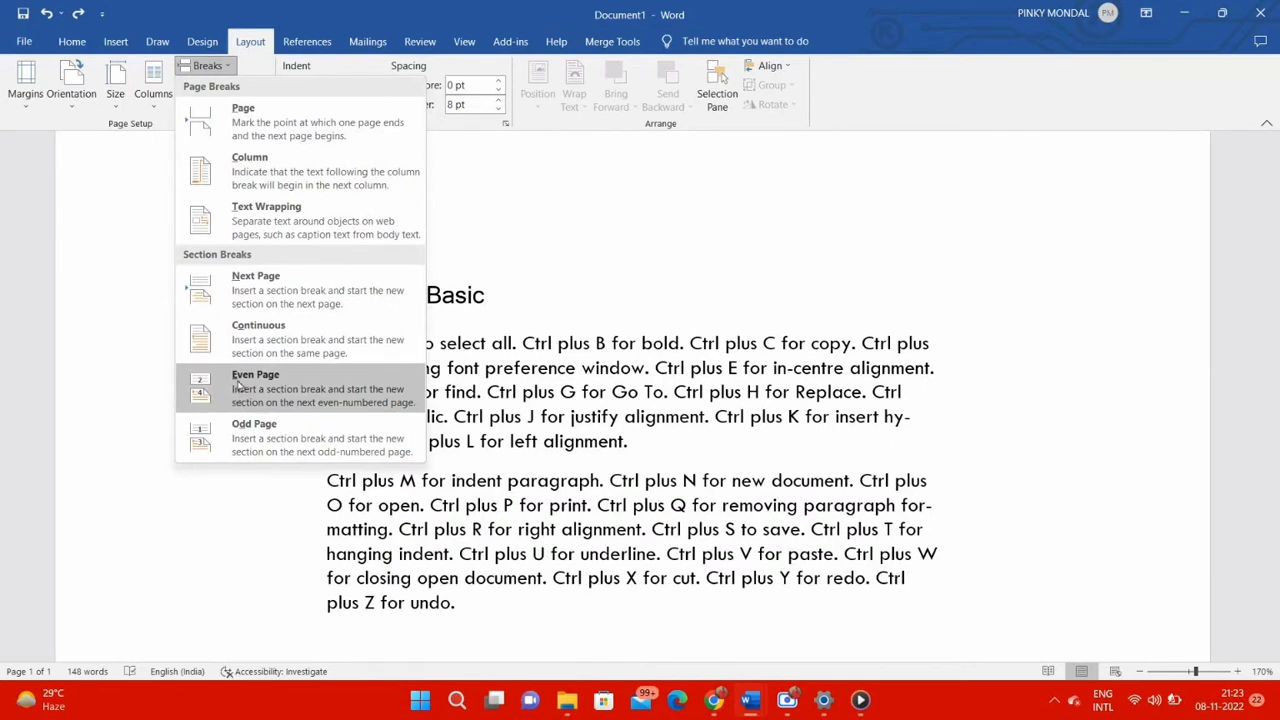
{"action": "left_click", "coordinate": [252, 226]}
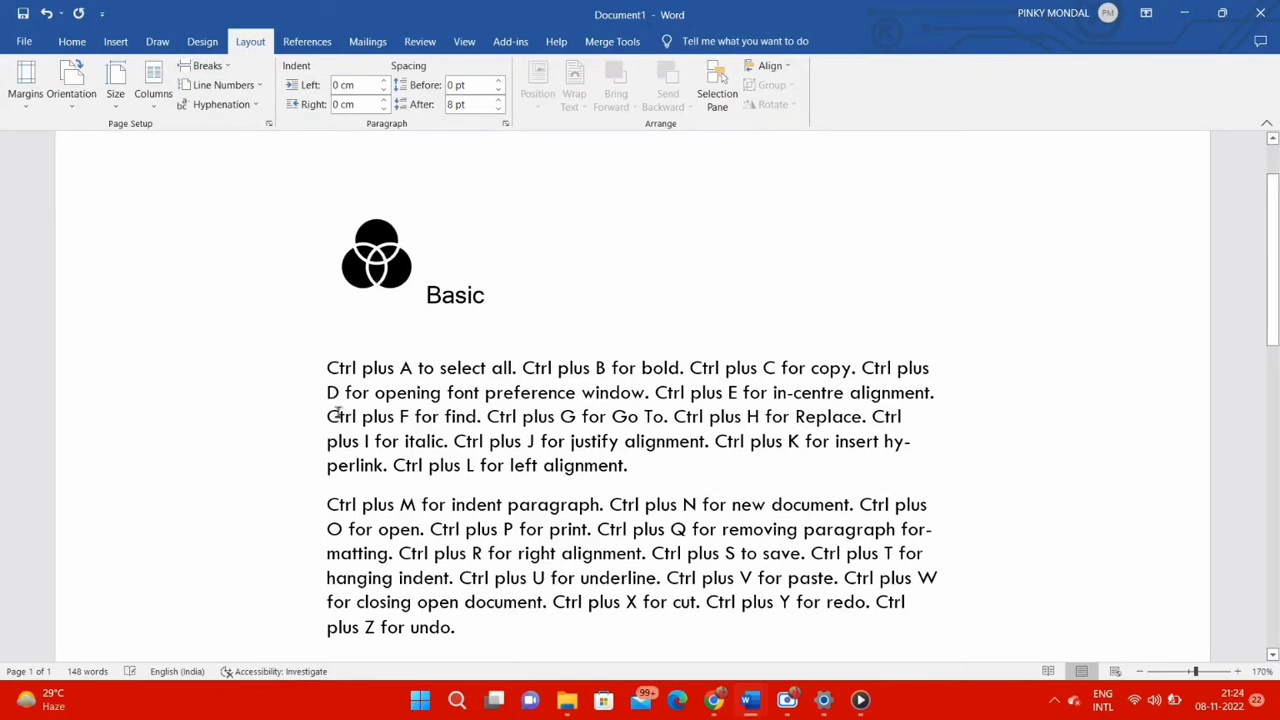
{"action": "left_click", "coordinate": [257, 86]}
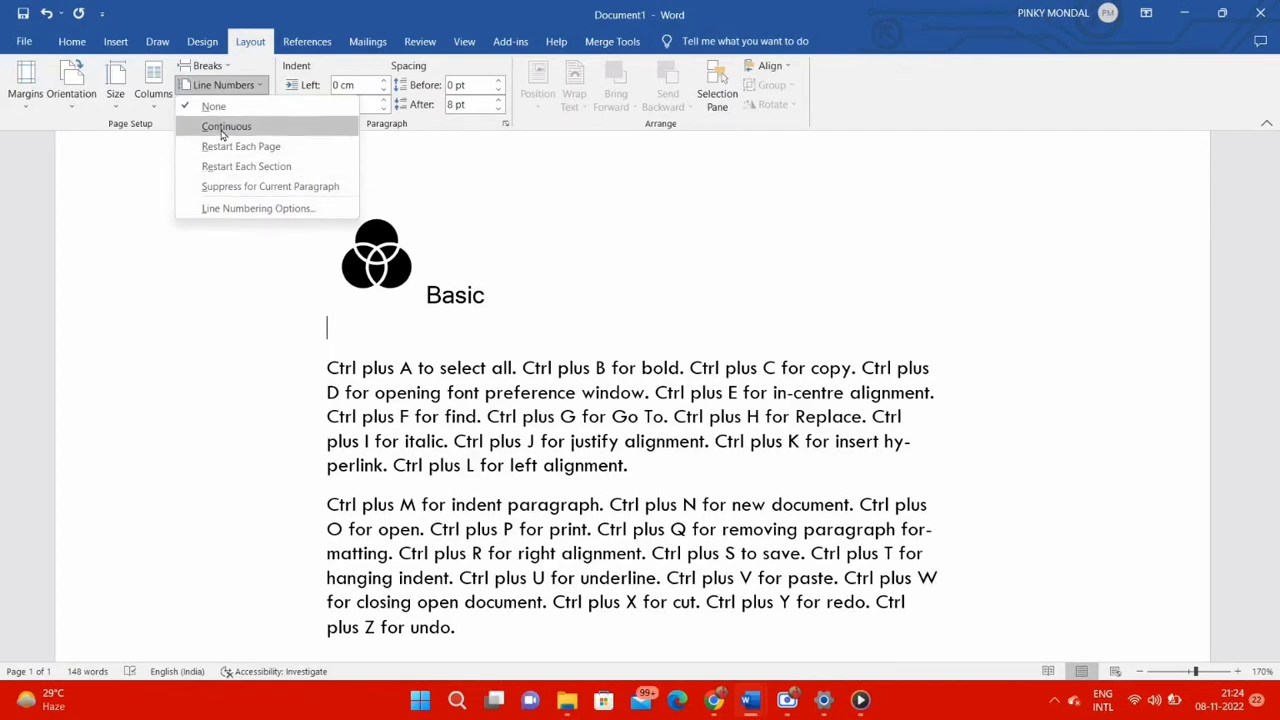
{"action": "left_click", "coordinate": [282, 129]}
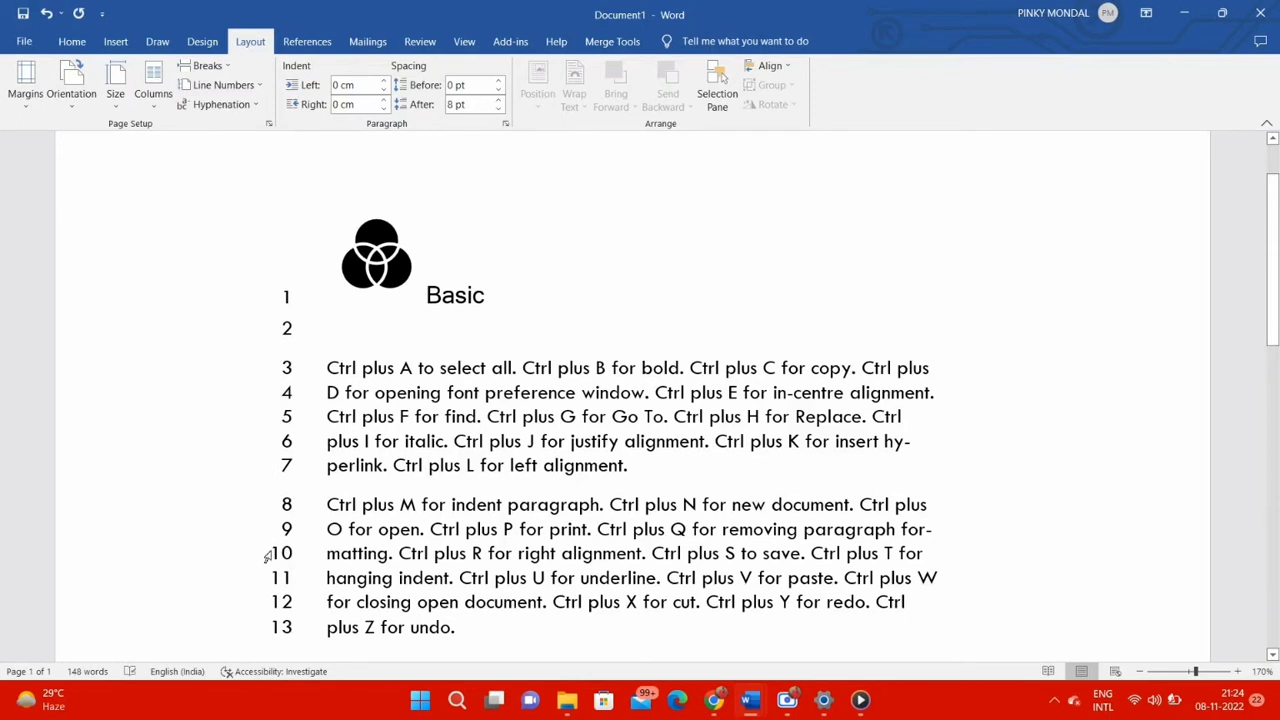
Set the document's hyphenation to Automatic
{"action": "scroll", "coordinate": [261, 356], "scroll_direction": "down", "scroll_amount": 1}
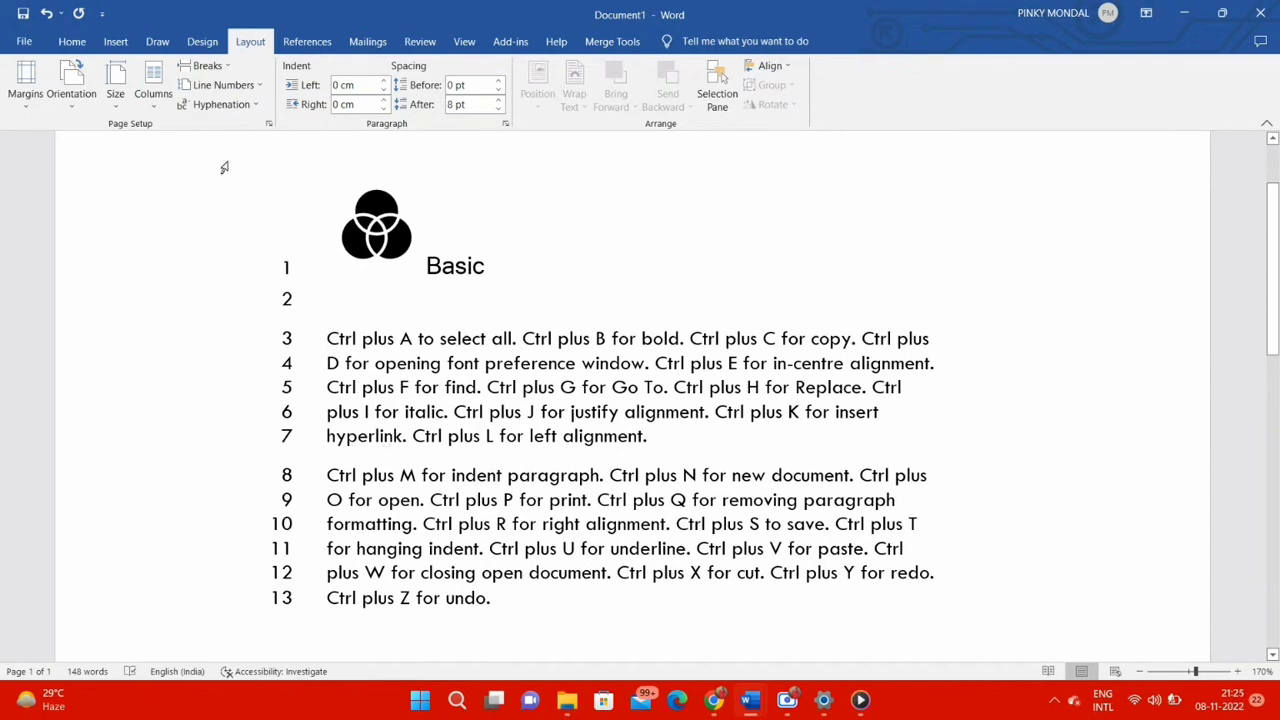
{"action": "left_click", "coordinate": [229, 106]}
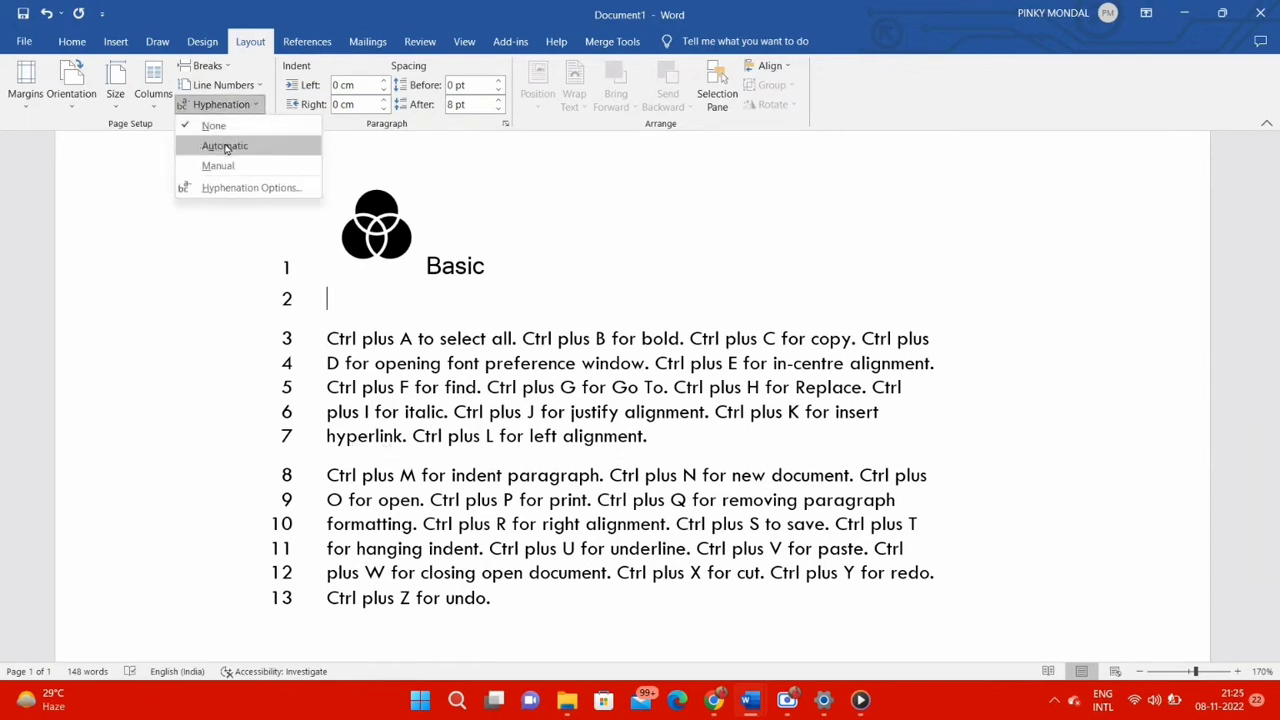
{"action": "left_click", "coordinate": [225, 146]}
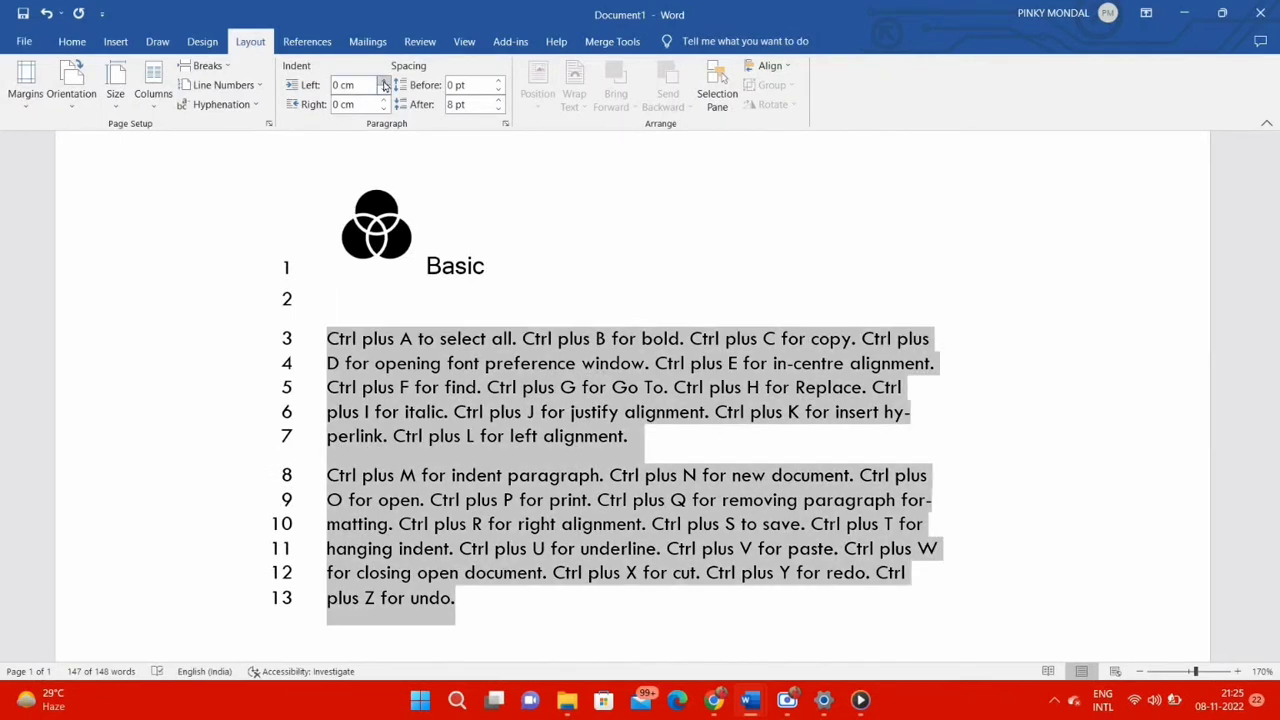
Try increasing the left and right indents of the two body paragraphs, and return both to 0 cm
{"action": "left_click", "coordinate": [384, 81]}
{"action": "left_click", "coordinate": [385, 92]}
{"action": "left_click", "coordinate": [384, 100]}
{"action": "left_click", "coordinate": [383, 108]}
Set the spacing before the second body paragraph to 18 pt
{"action": "triple_click", "coordinate": [649, 490]}
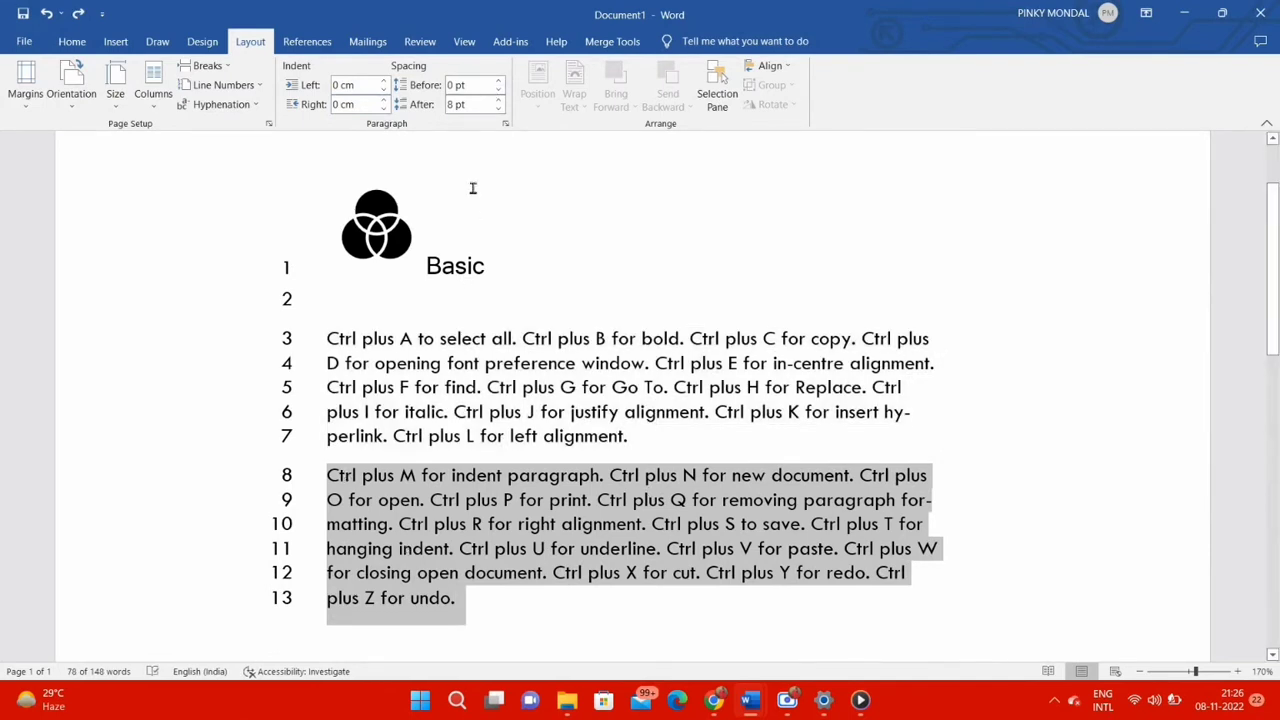
{"action": "left_click", "coordinate": [498, 82]}
{"action": "left_click", "coordinate": [498, 82]}
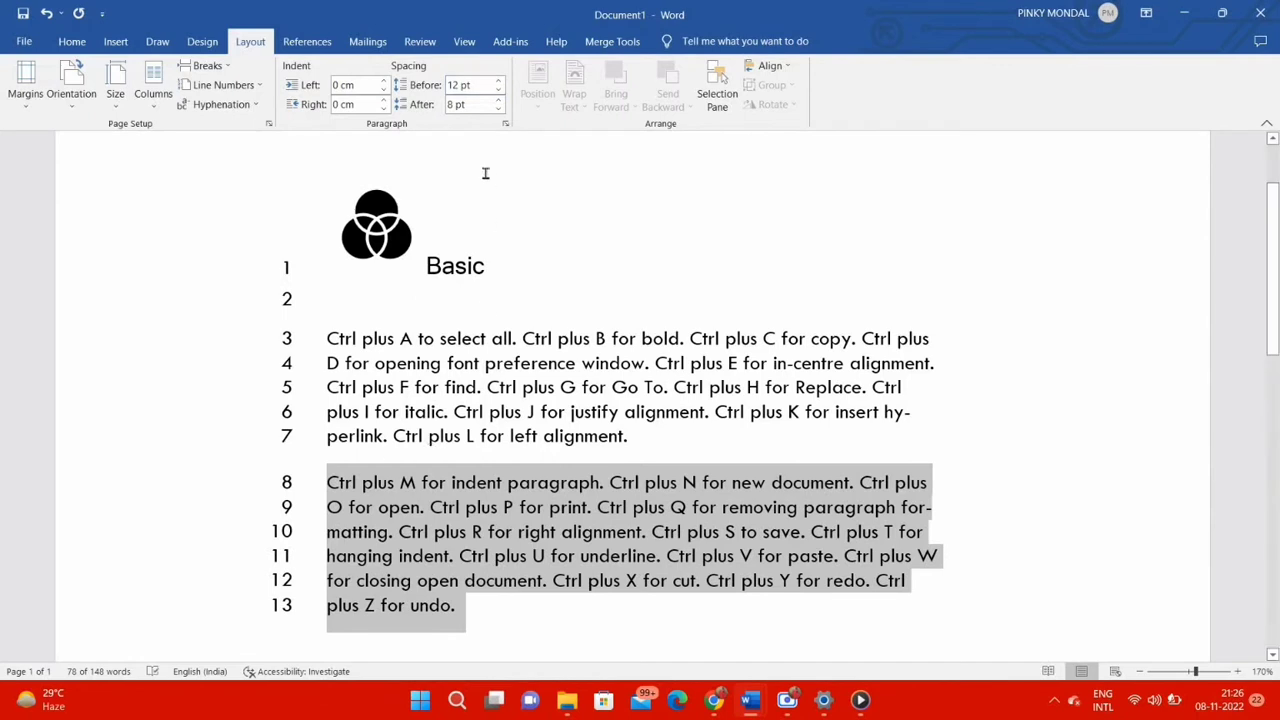
{"action": "left_click", "coordinate": [498, 82]}
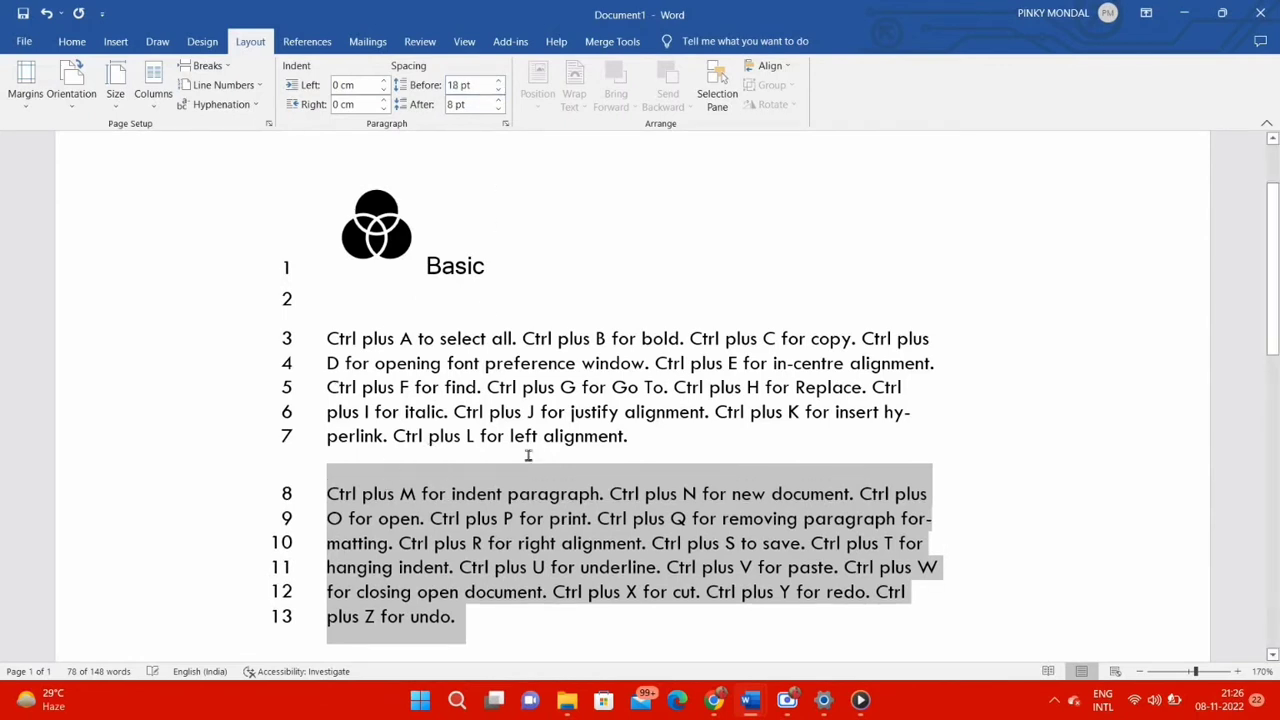
Set the spacing after the first body paragraph to 30 pt
{"action": "left_click_drag", "start_coordinate": [652, 430], "coordinate": [326, 338]}
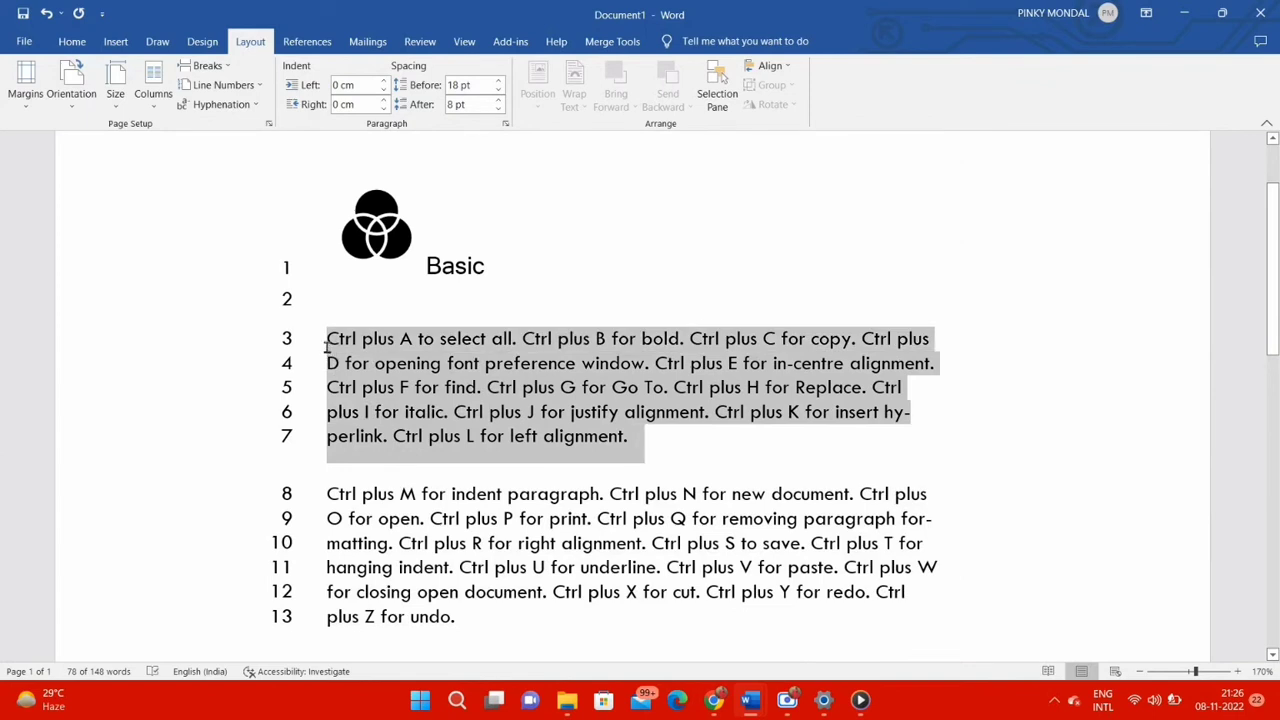
{"action": "left_click", "coordinate": [499, 100]}
{"action": "left_click", "coordinate": [499, 100]}
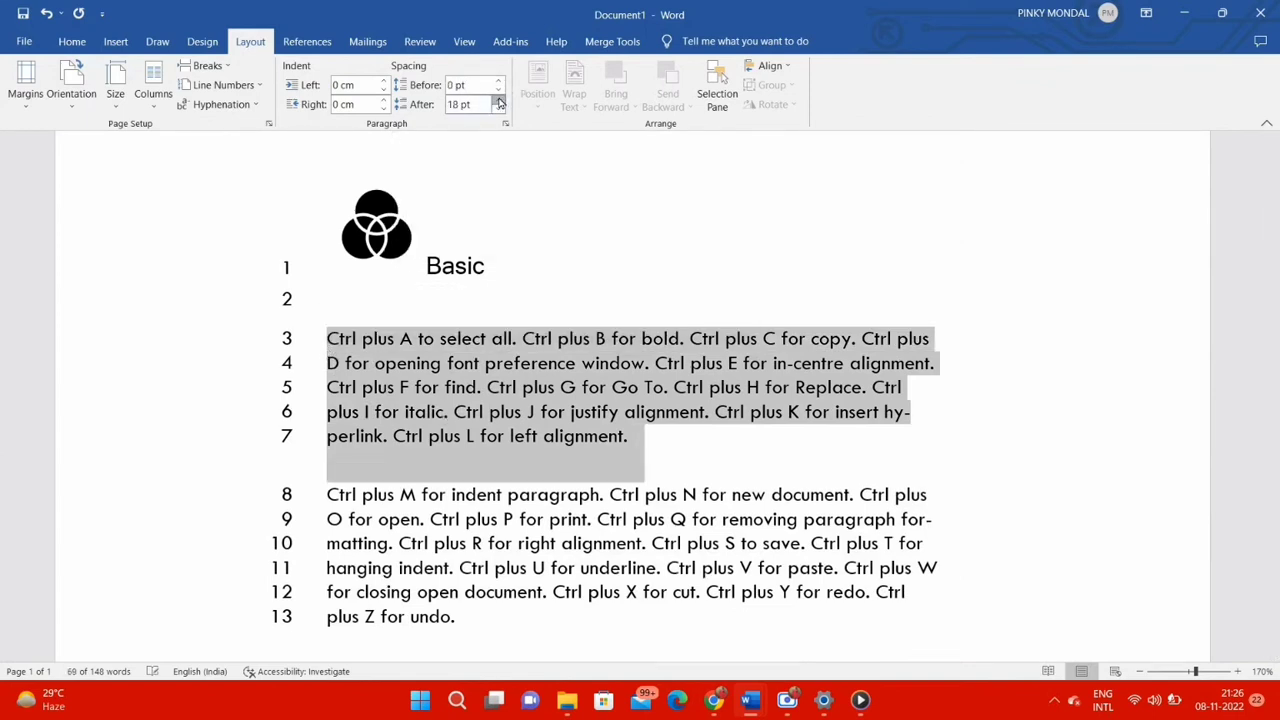
{"action": "left_click", "coordinate": [499, 100]}
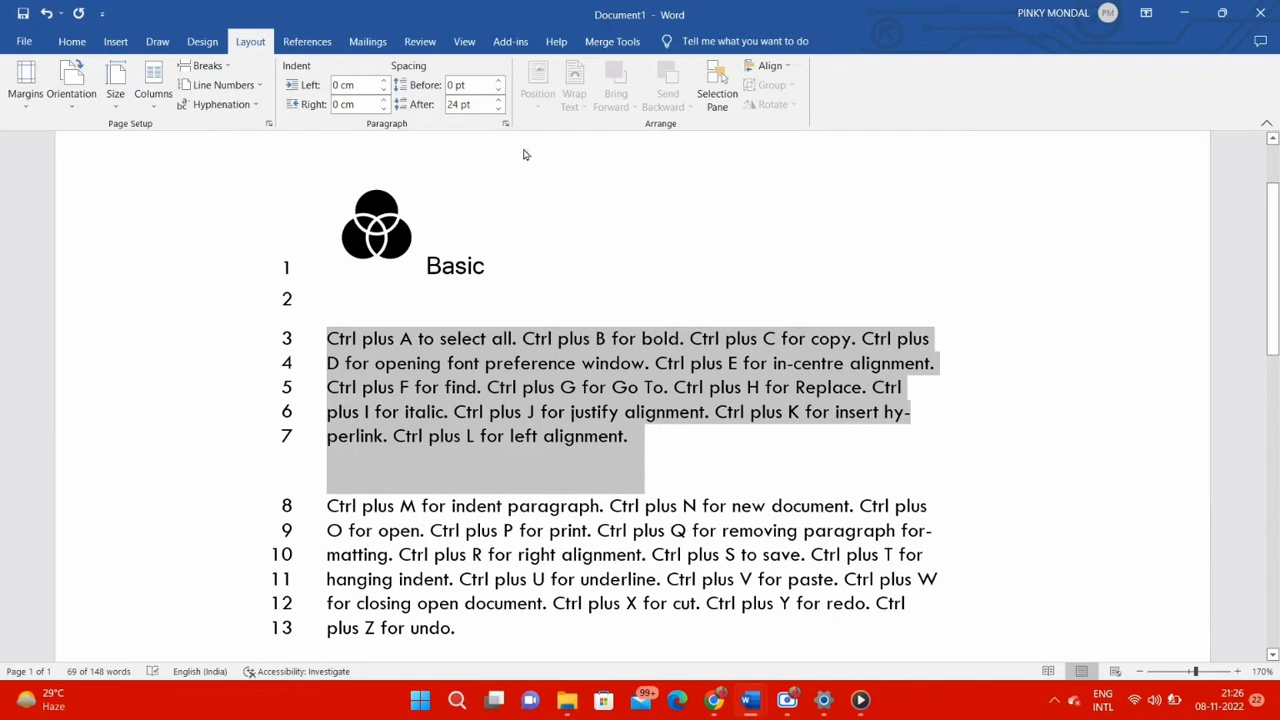
{"action": "left_click", "coordinate": [499, 100]}
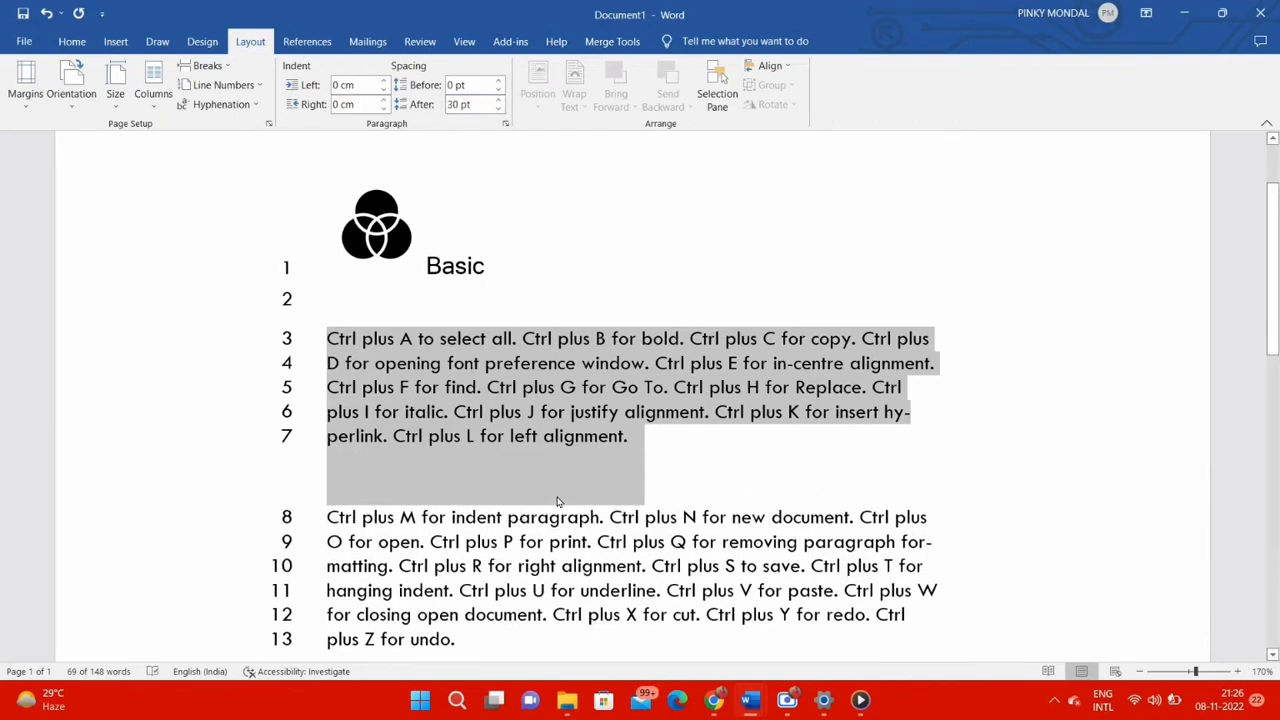
{"action": "left_click", "coordinate": [683, 478]}
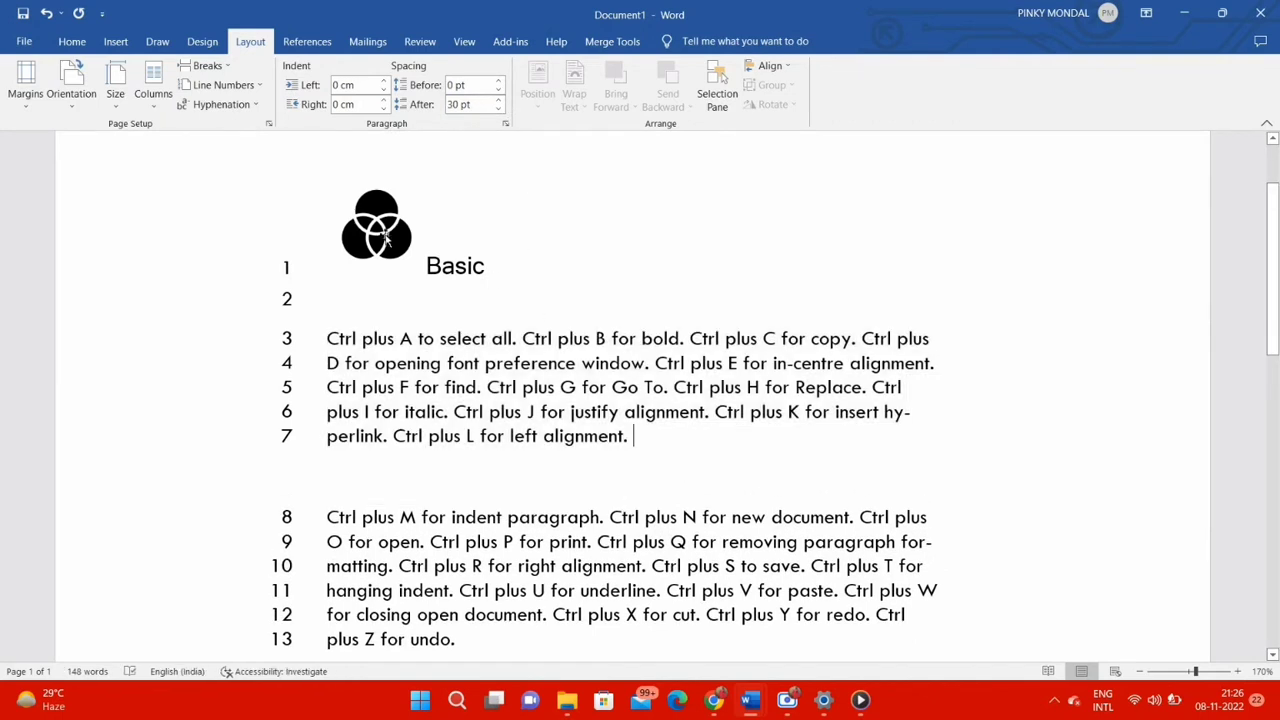
Move the three-circle graphic to the end of the first body paragraph and position it top center with text wrapping
{"action": "left_click_drag", "start_coordinate": [380, 232], "coordinate": [645, 443]}
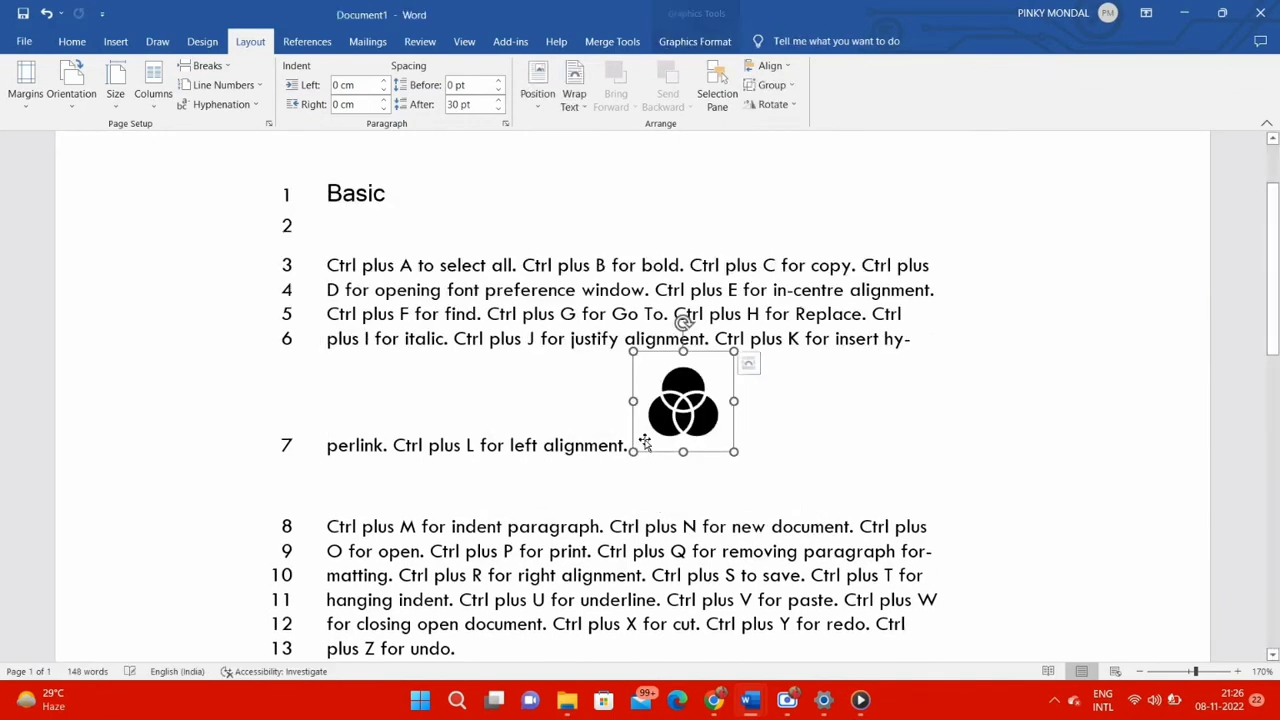
{"action": "left_click", "coordinate": [536, 100]}
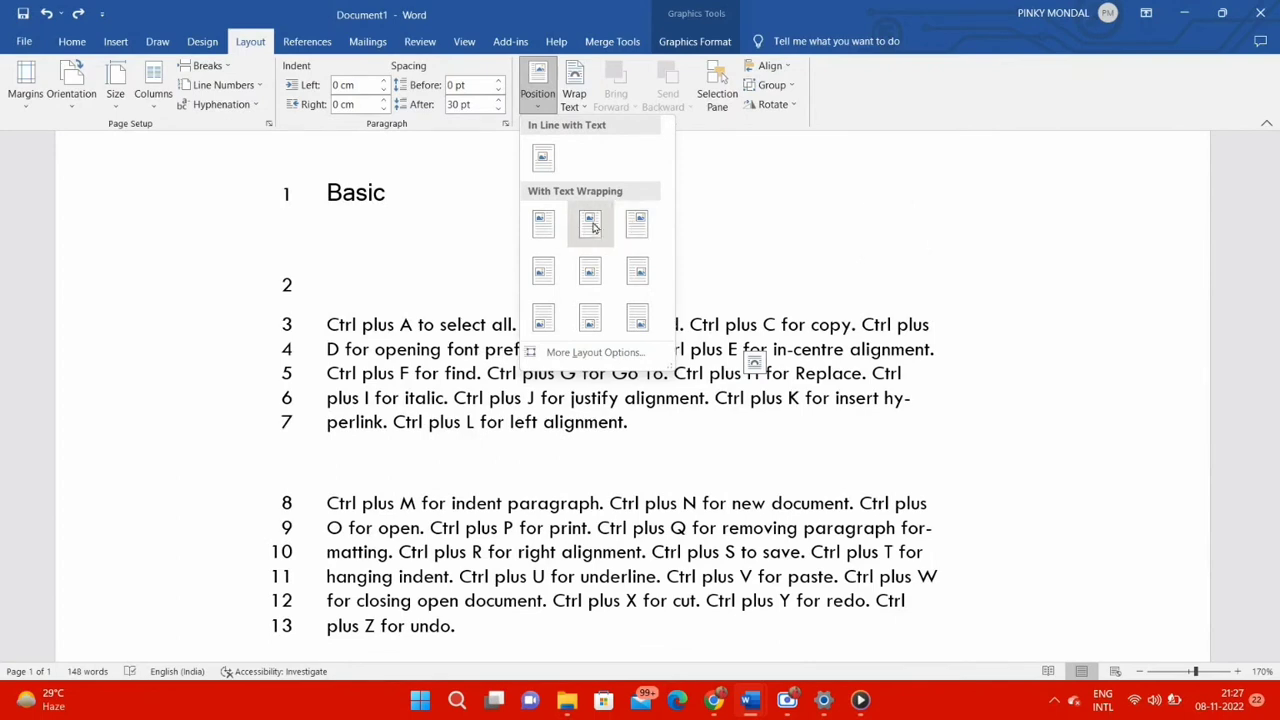
{"action": "left_click", "coordinate": [591, 231]}
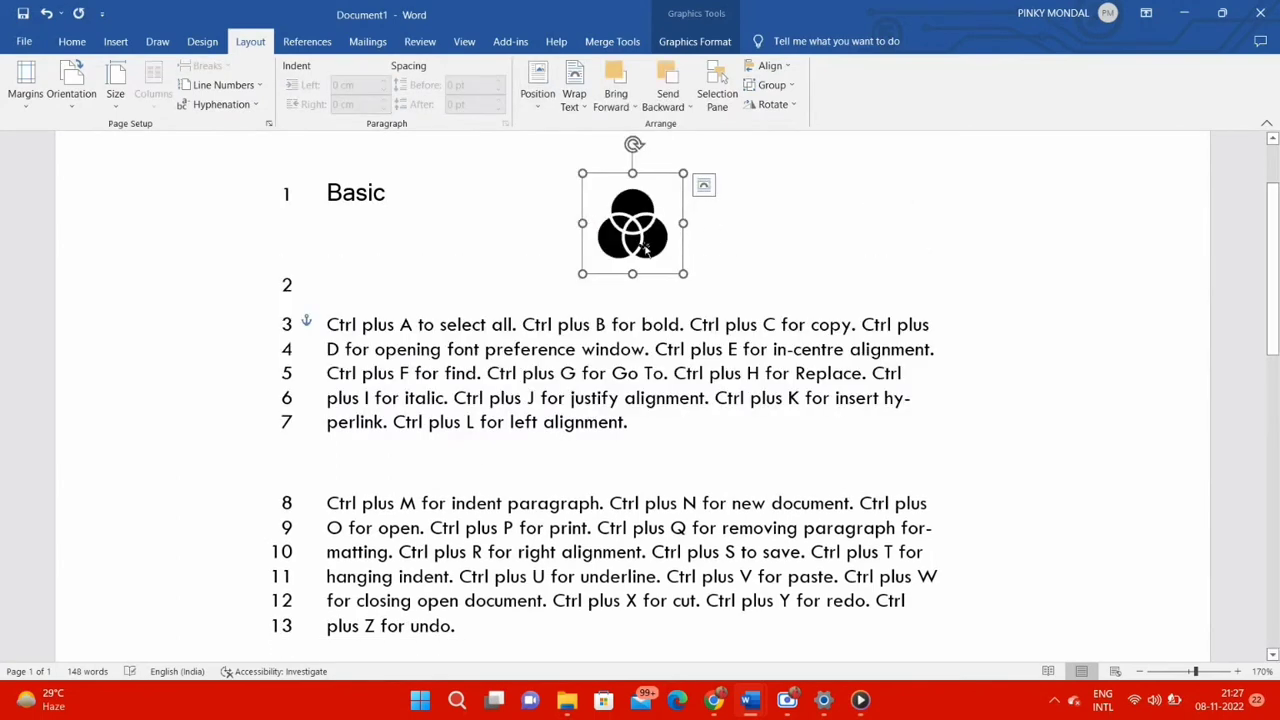
Move the graphic into the middle of the first body paragraph and set its text wrapping to Square
{"action": "left_click_drag", "start_coordinate": [645, 250], "coordinate": [612, 368]}
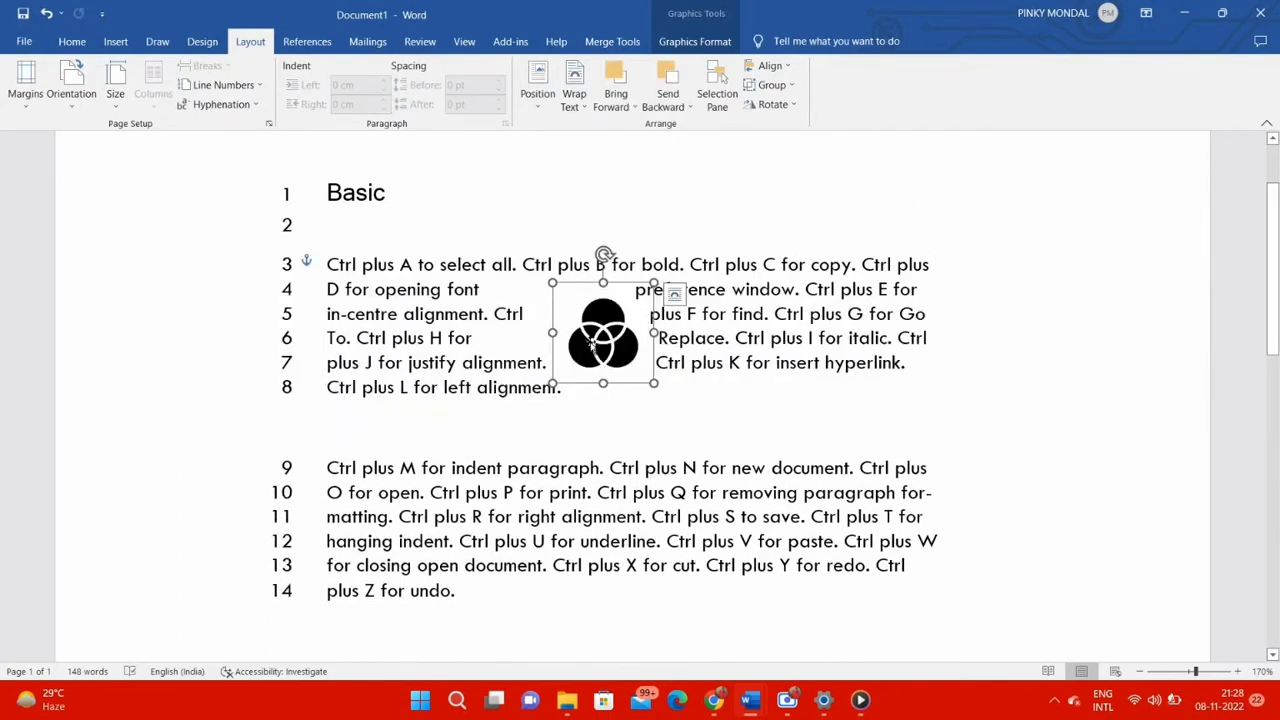
{"action": "left_click", "coordinate": [574, 95]}
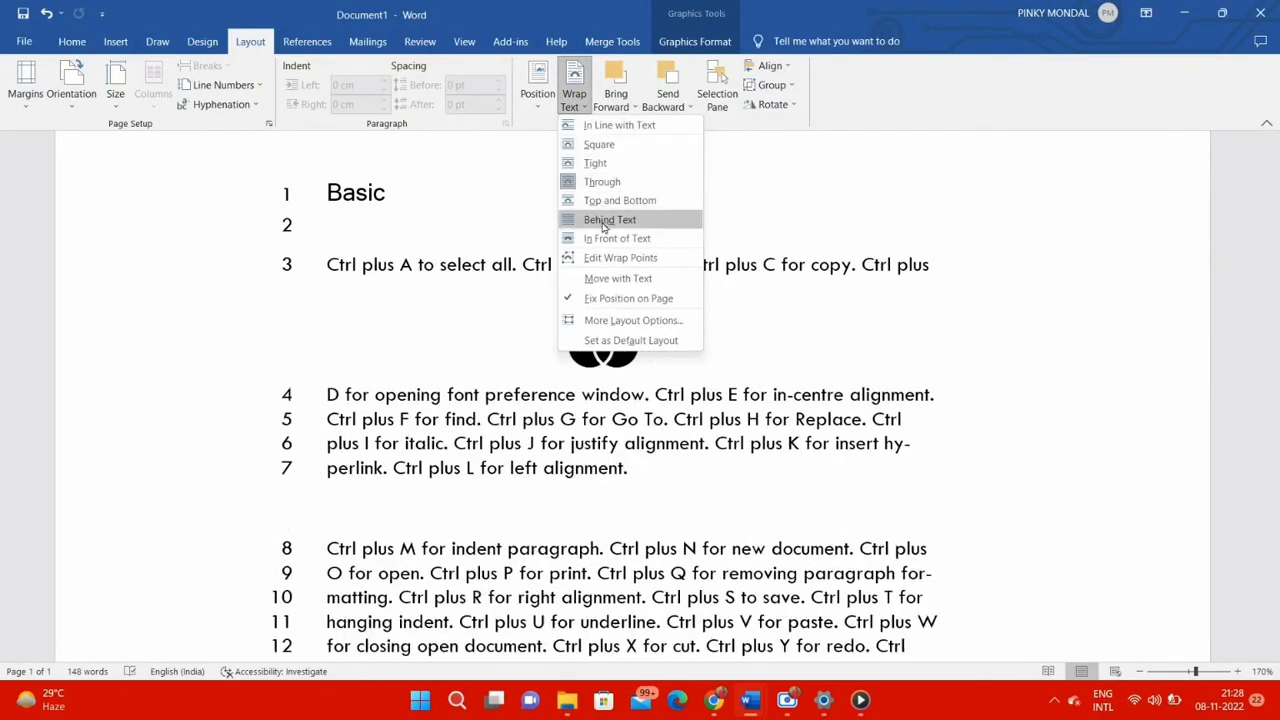
{"action": "left_click", "coordinate": [603, 152]}
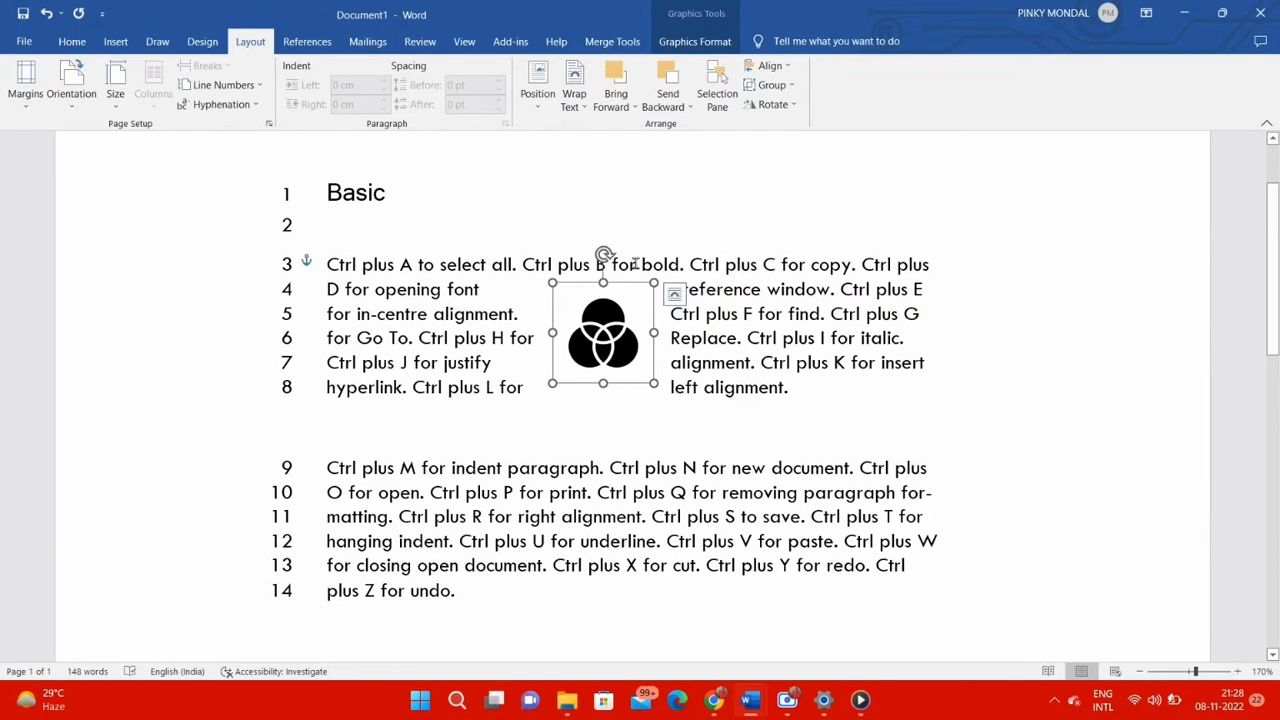
{"action": "left_click", "coordinate": [632, 108]}
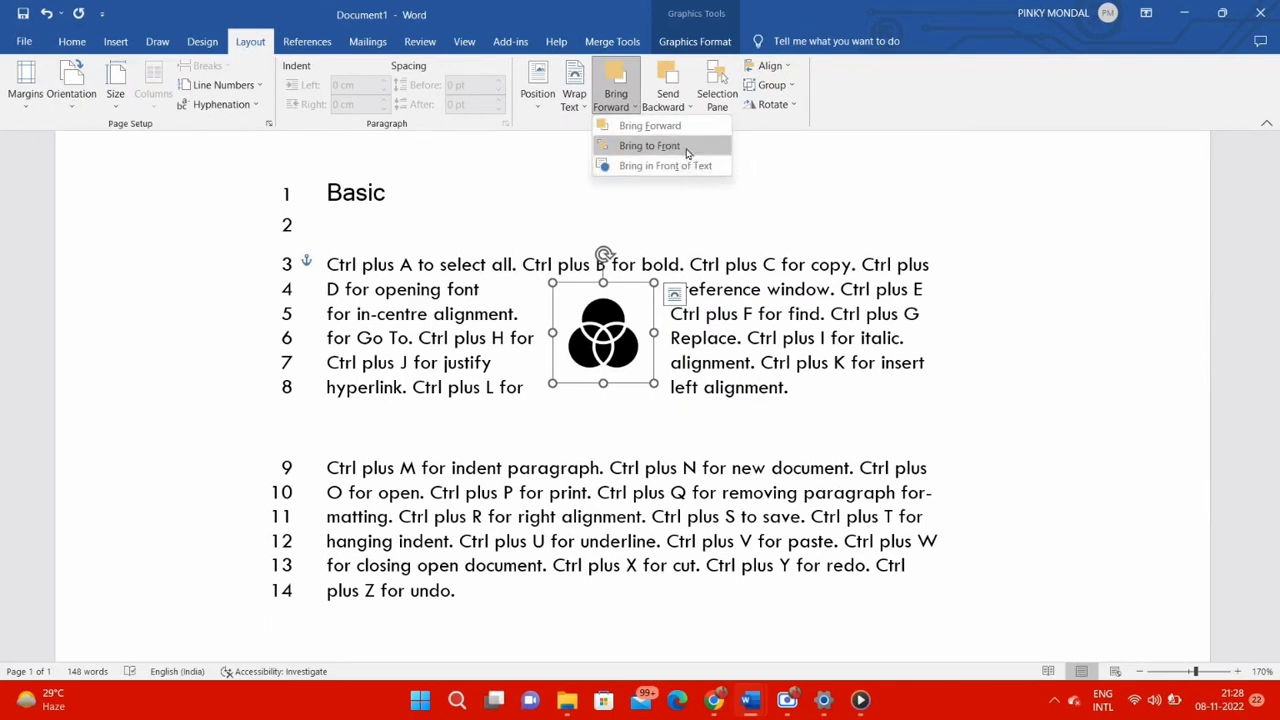
{"action": "left_click", "coordinate": [729, 130]}
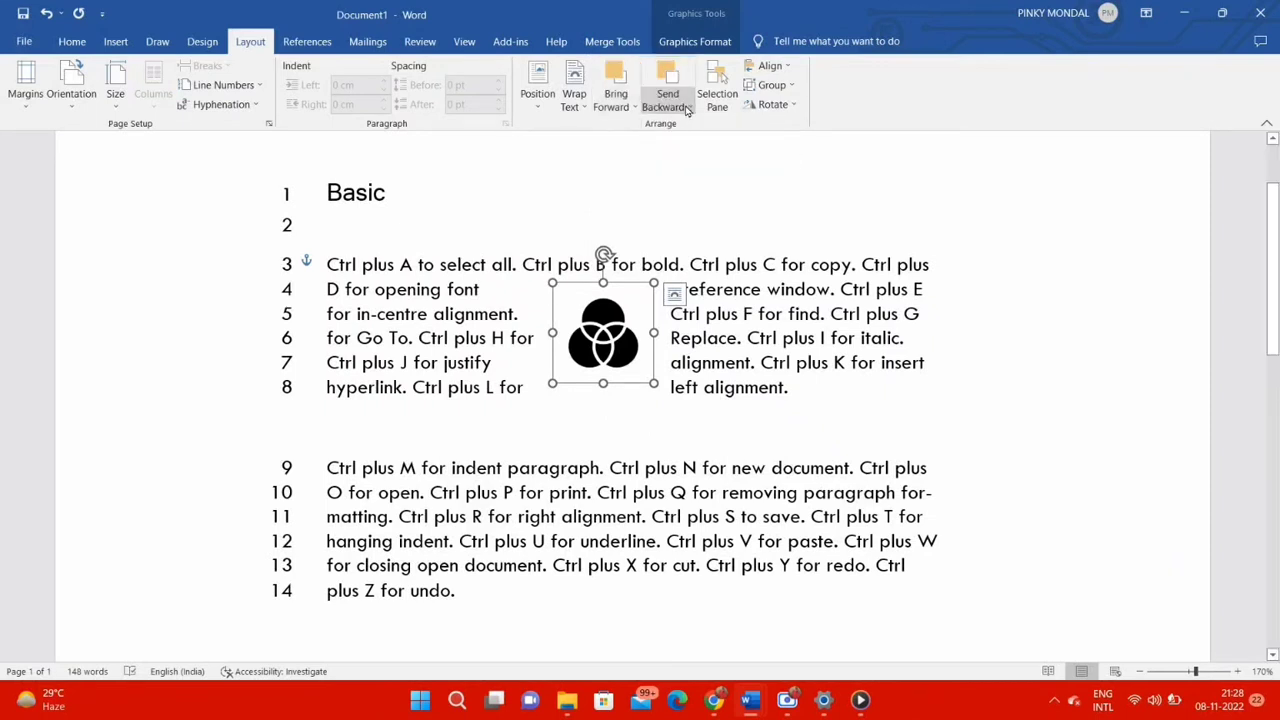
{"action": "left_click", "coordinate": [686, 110]}
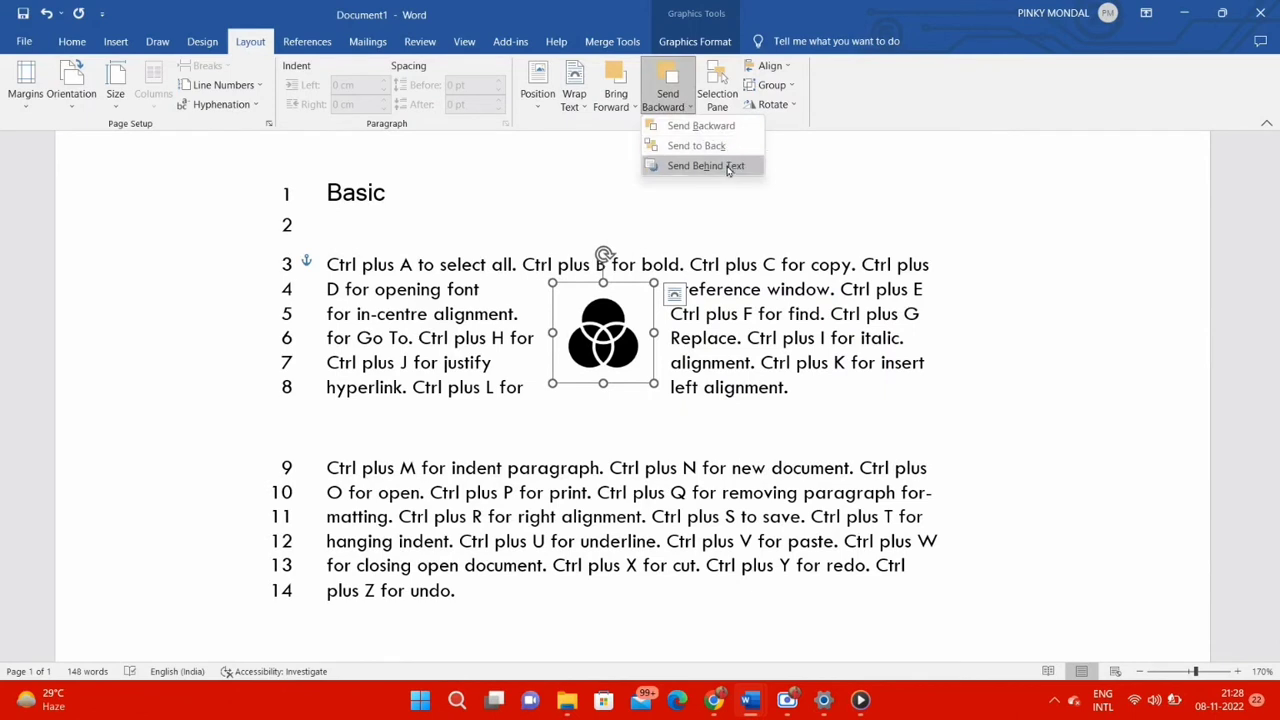
{"action": "left_click", "coordinate": [805, 151]}
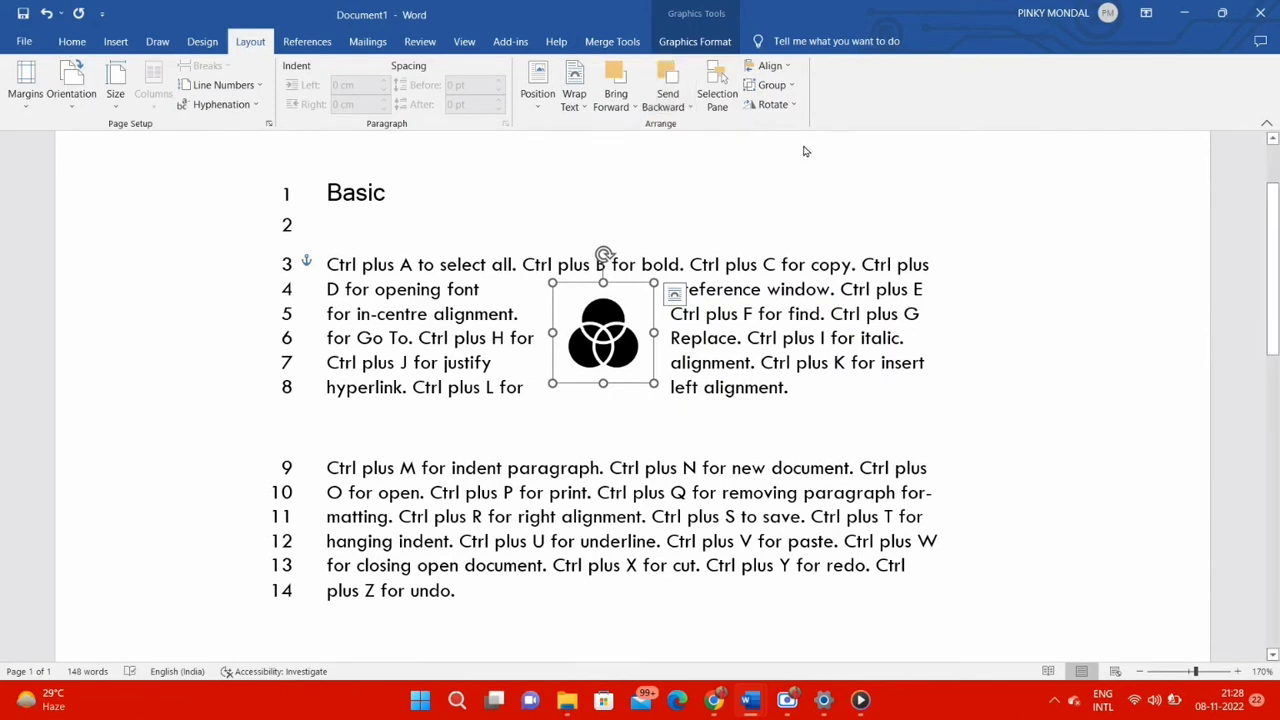
Deselect the graphic, show the Selection pane and select Graphic 74 from its list
{"action": "left_click", "coordinate": [760, 197]}
{"action": "left_click", "coordinate": [717, 95]}
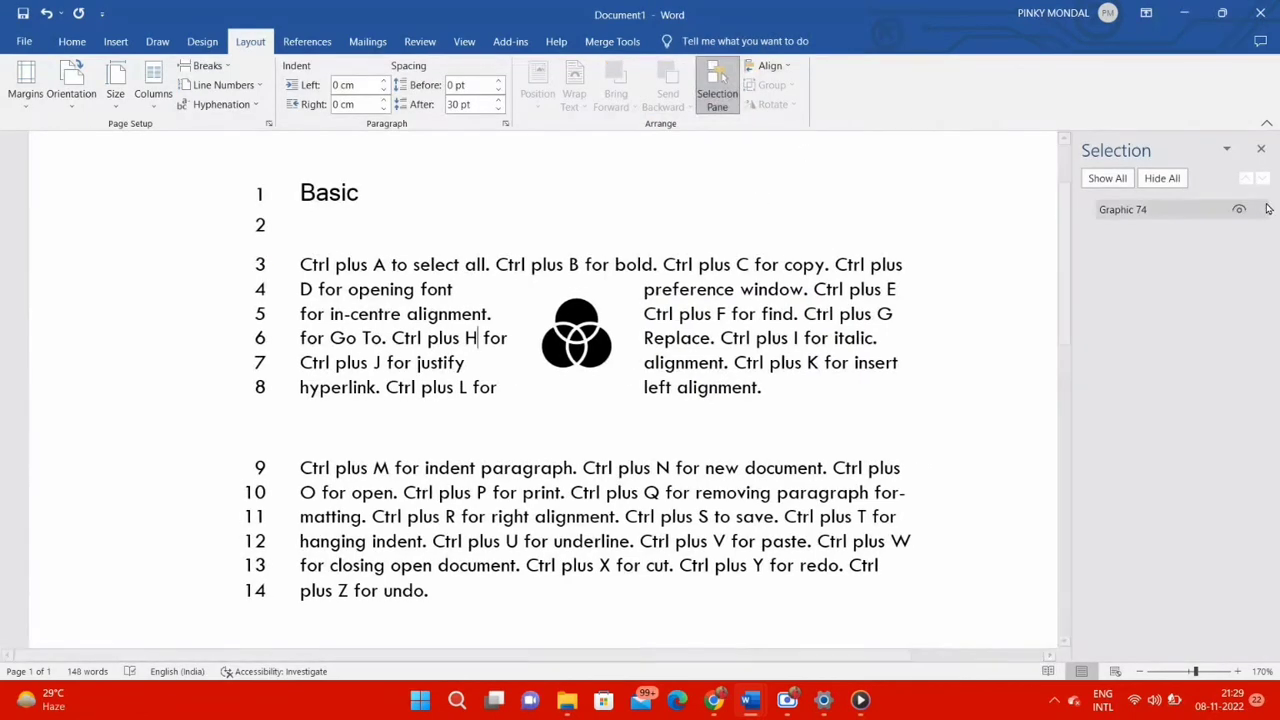
{"action": "left_click", "coordinate": [1168, 213]}
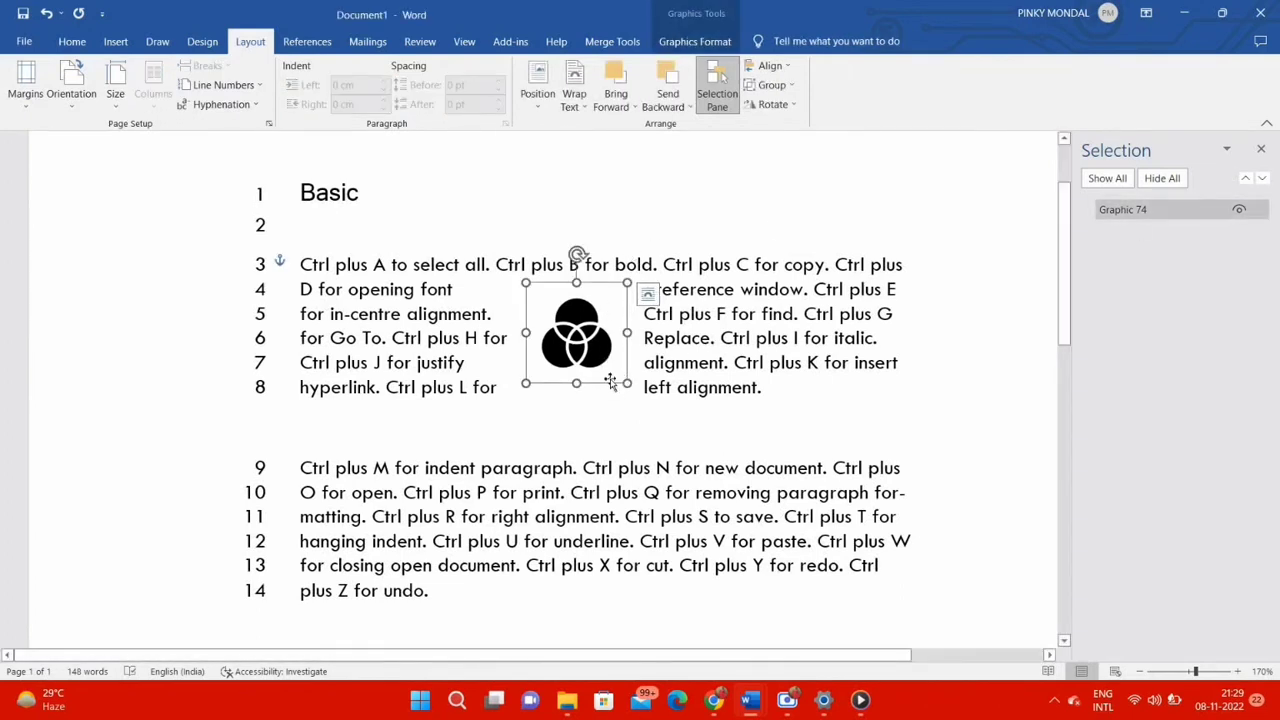
Open the alignment options for the selected graphic
{"action": "left_click", "coordinate": [789, 67]}
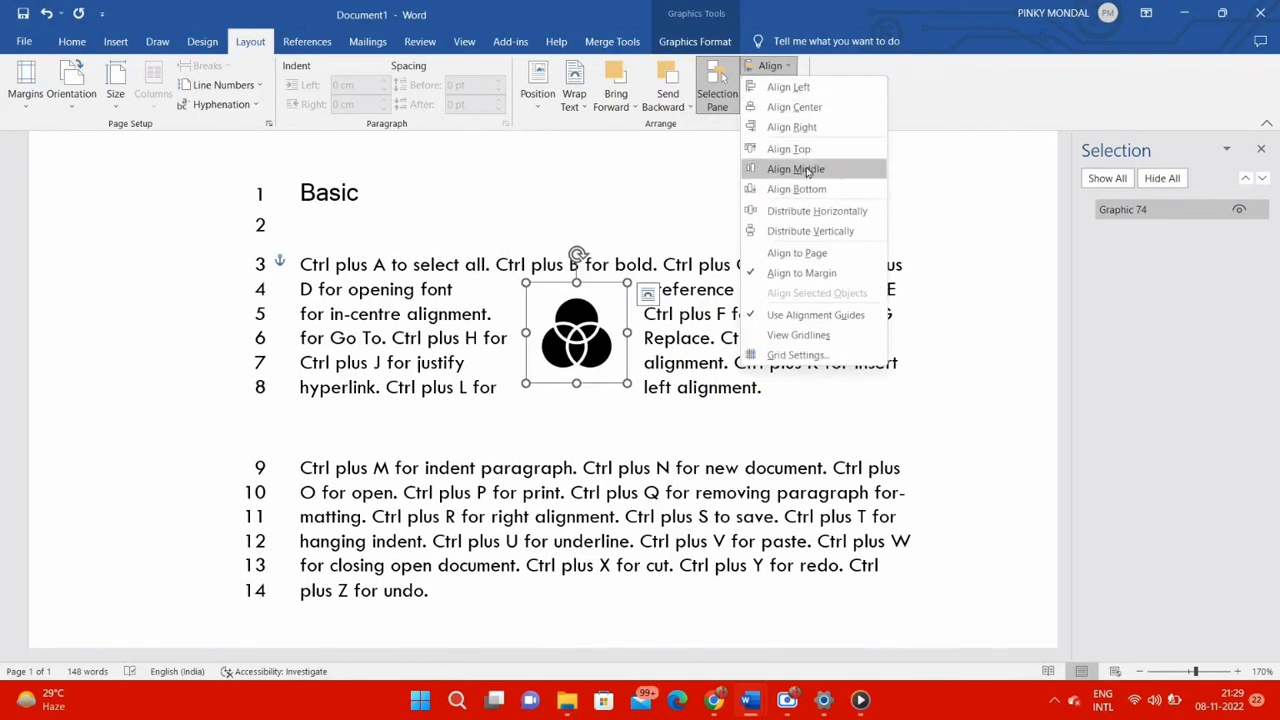